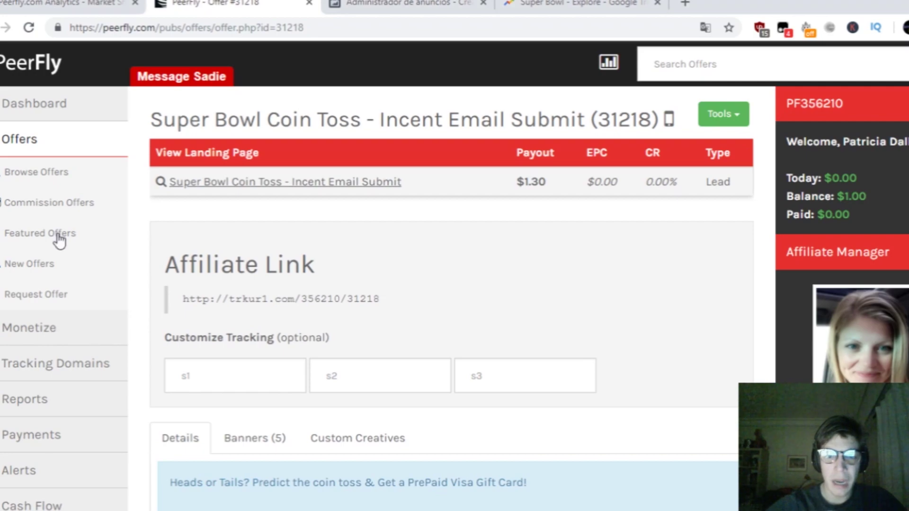
- Switch to Google Trends and examine the worldwide Super Bowl interest over the past 12 months
left_click(108, 247)
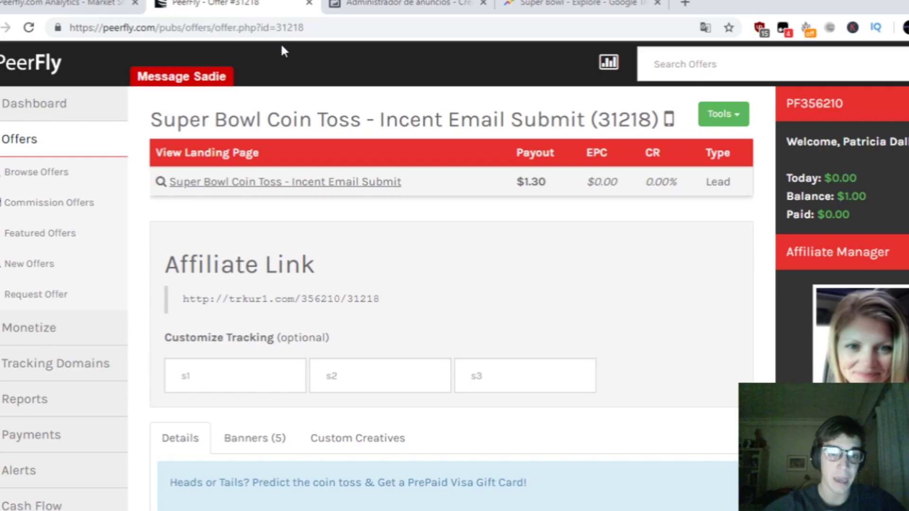
left_click(611, 7)
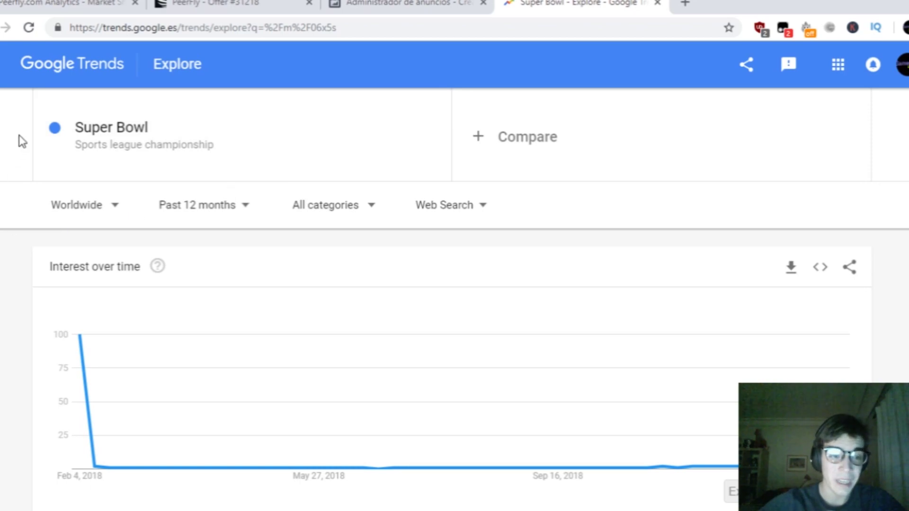
scroll(57, 231, "down", 2)
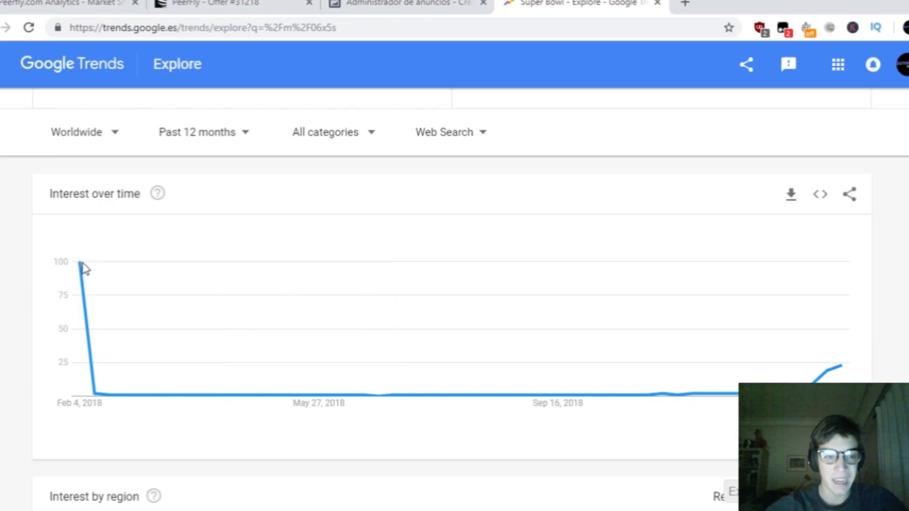
mouse_move(82, 274)
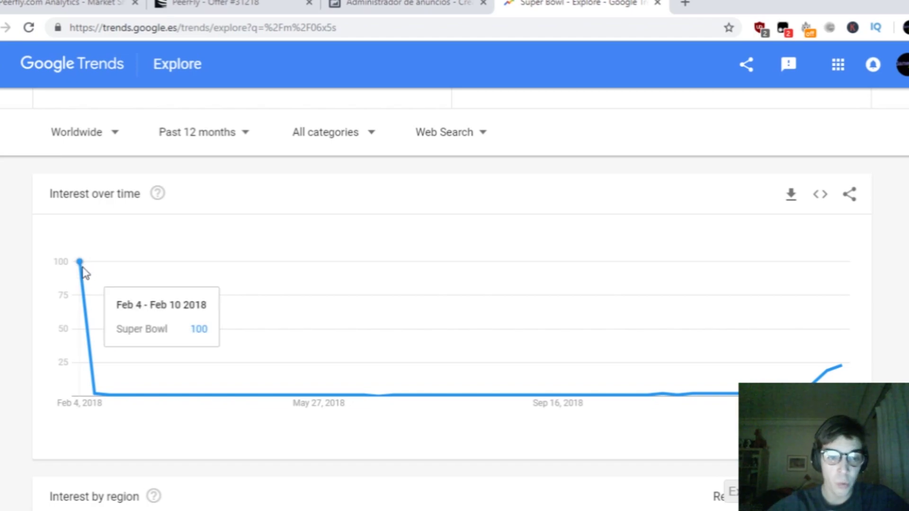
- Set the Super Bowl trend's time range to the past 5 years and examine its interest-over-time chart
left_click_drag(276, 136, 199, 157)
left_click(198, 143)
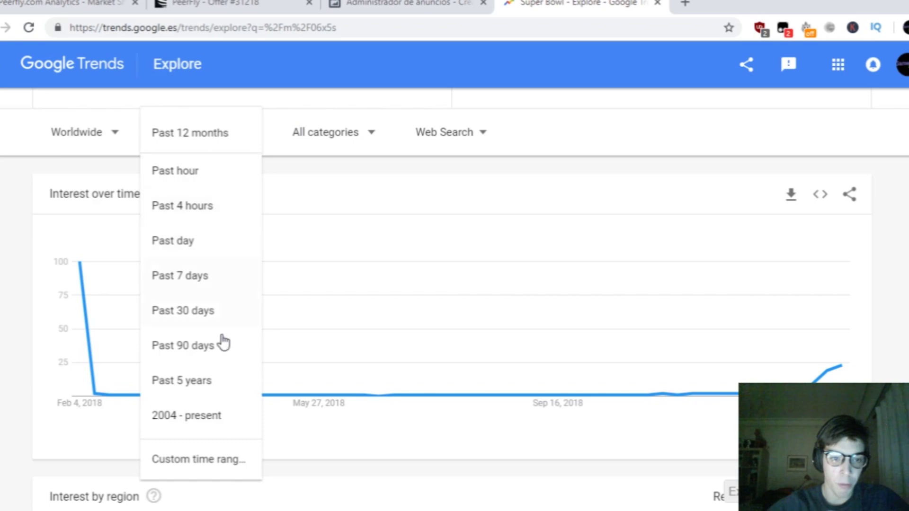
left_click(219, 383)
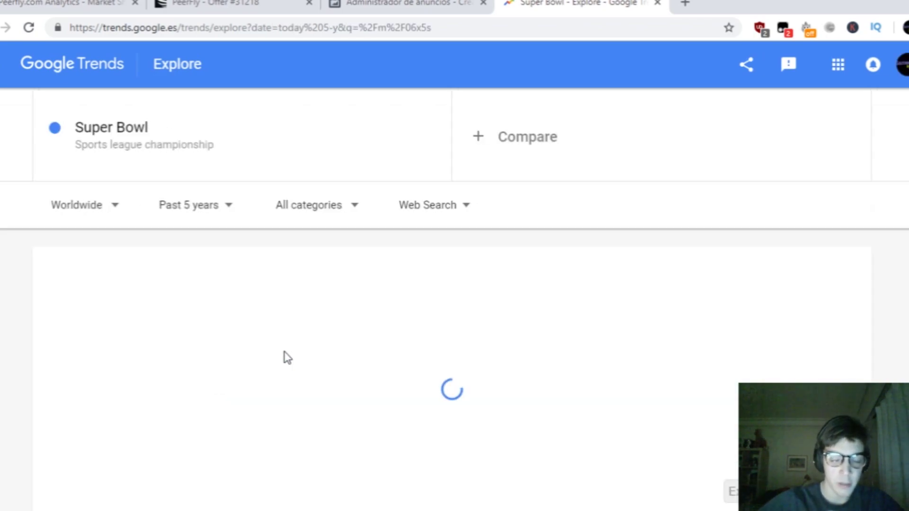
scroll(337, 328, "down", 3)
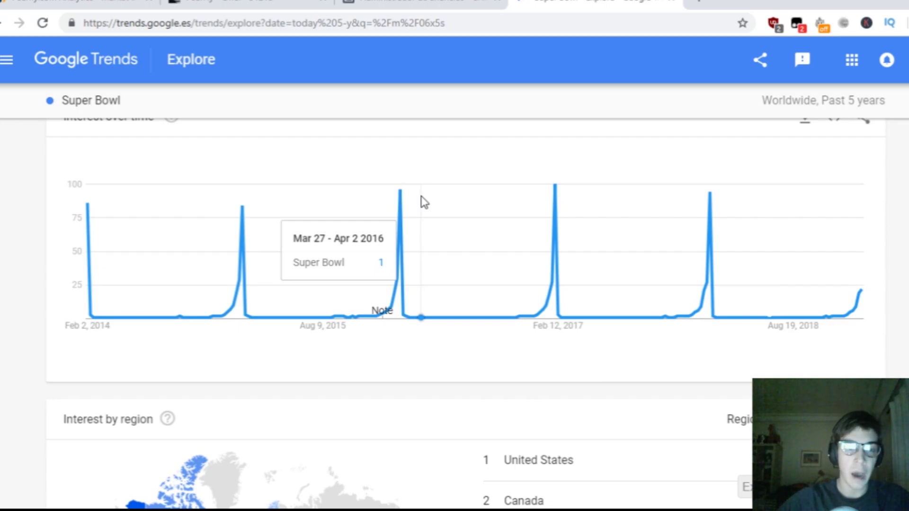
- Switch to the PeerFly Super Bowl Coin Toss offer and review its payout, conversion point, allowed methods, allowed countries and restrictions
left_click(281, 2)
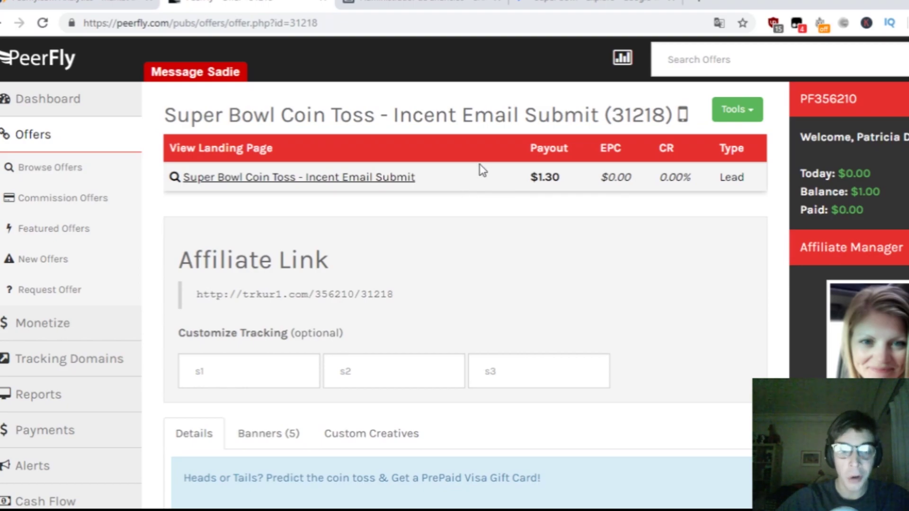
scroll(341, 185, "down", 3)
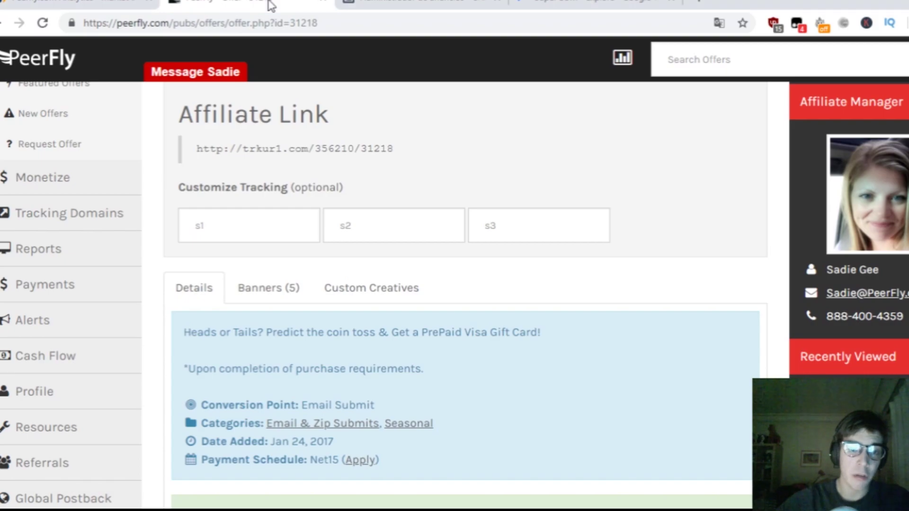
scroll(383, 307, "down", 6)
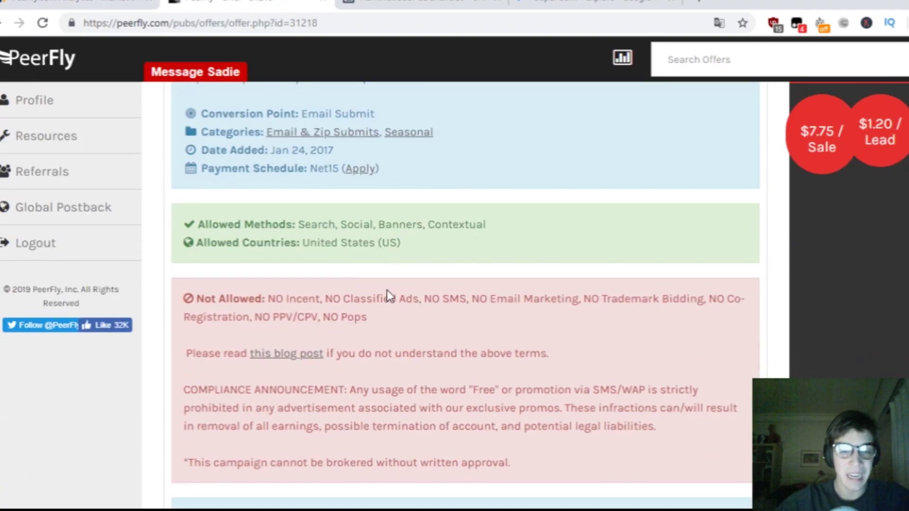
scroll(388, 303, "down", 2)
scroll(392, 315, "up", 11)
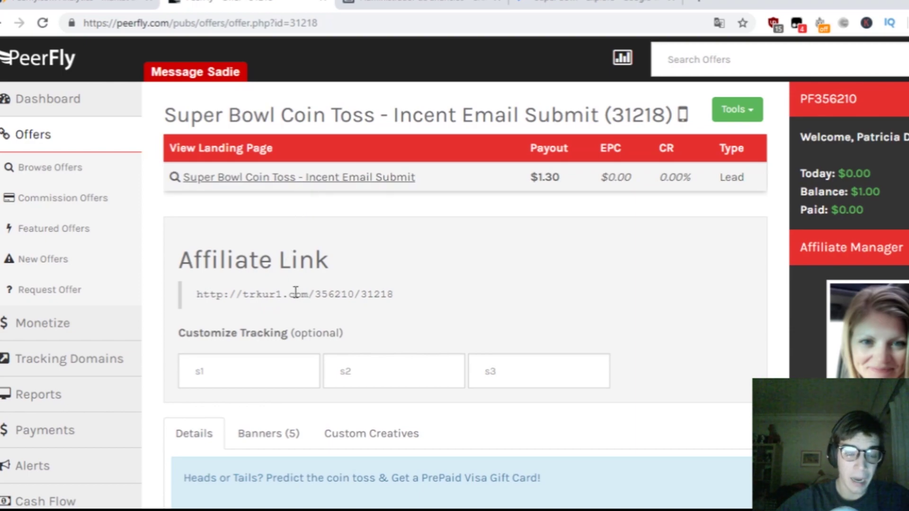
scroll(294, 294, "down", 5)
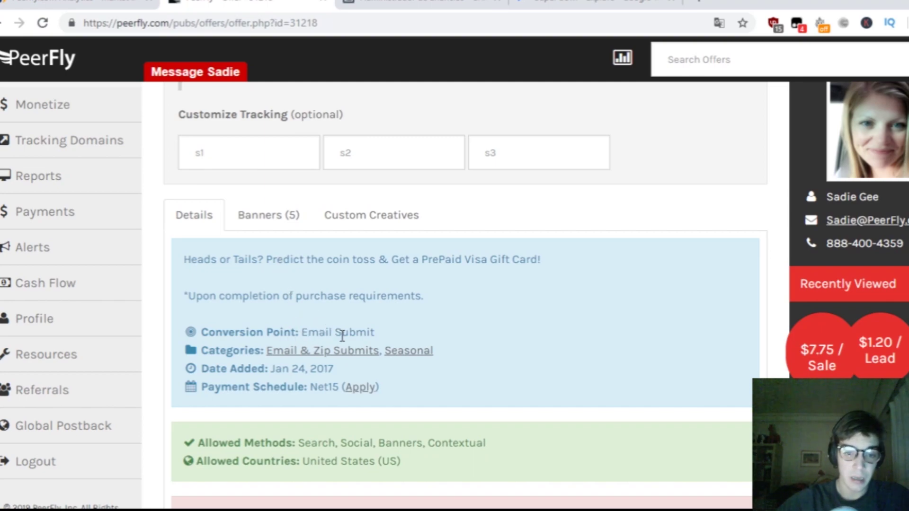
scroll(343, 336, "down", 2)
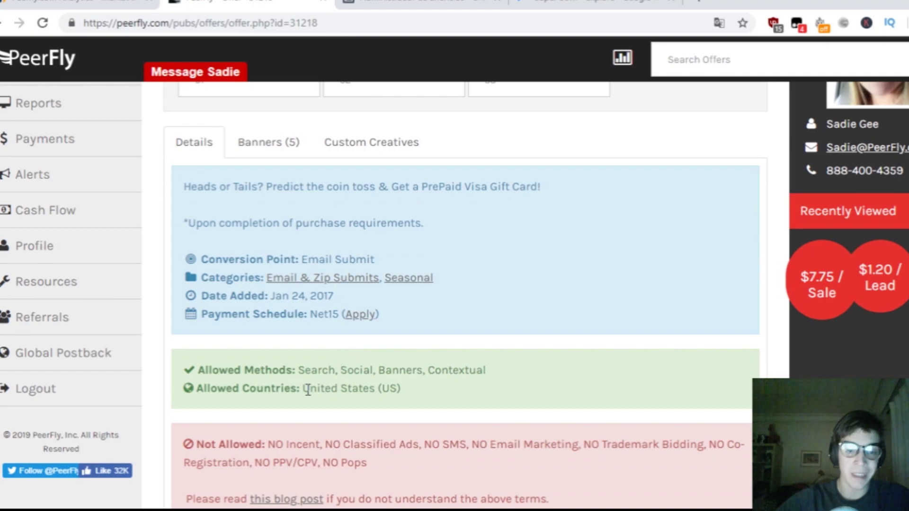
left_click_drag(304, 389, 451, 400)
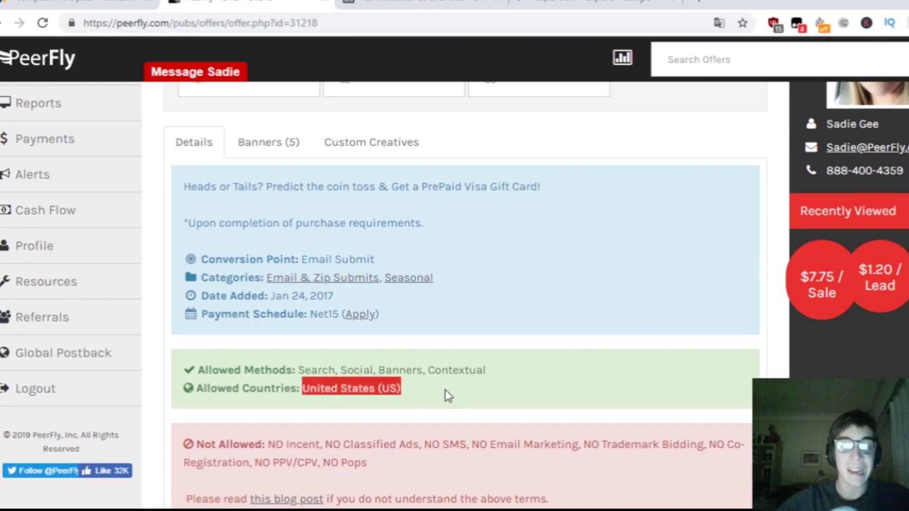
scroll(445, 391, "up", 6)
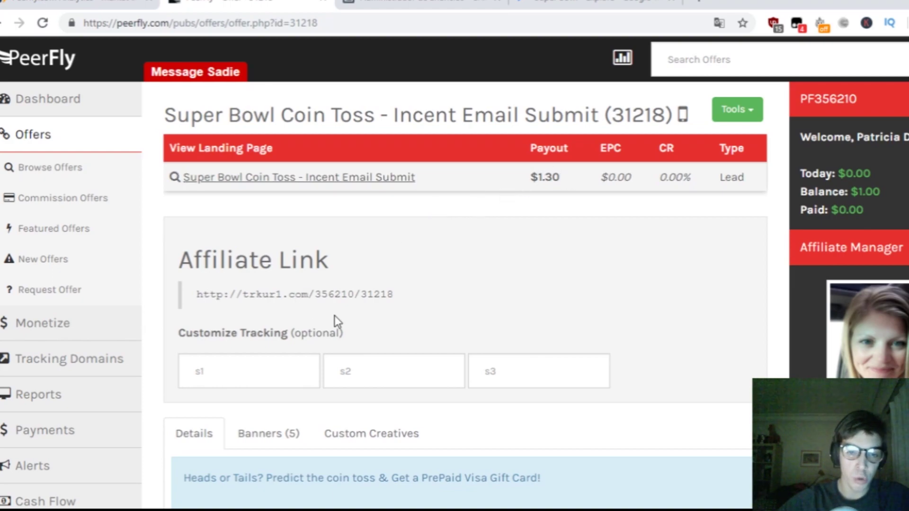
- Test the offer's affiliate link in a new browser tab, dismiss the survey pop-up and close the tab
left_click_drag(389, 304, 200, 303)
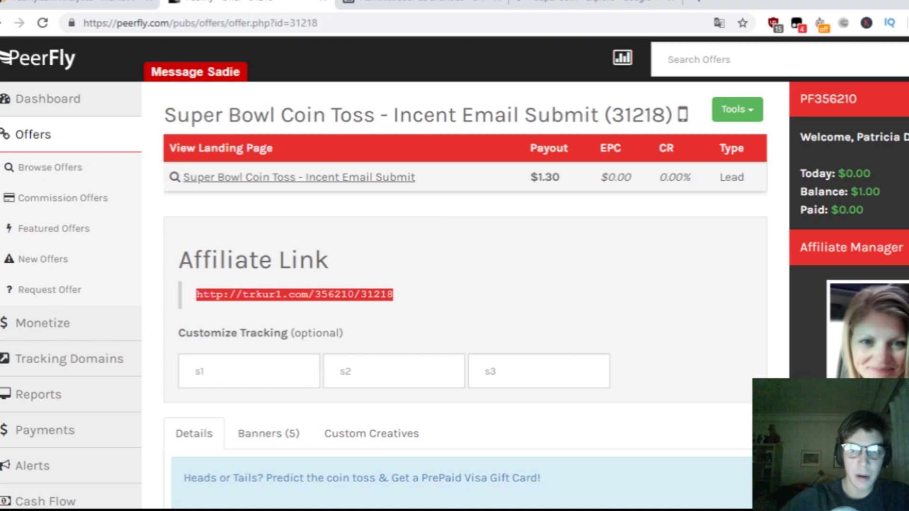
left_click(701, 3)
type("http://trkur1.com/356210/31218")
key("Return")
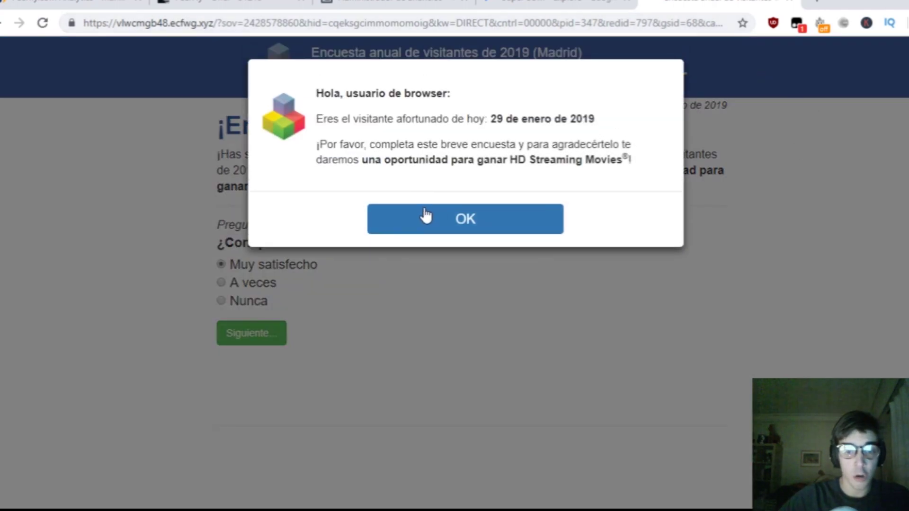
left_click(430, 226)
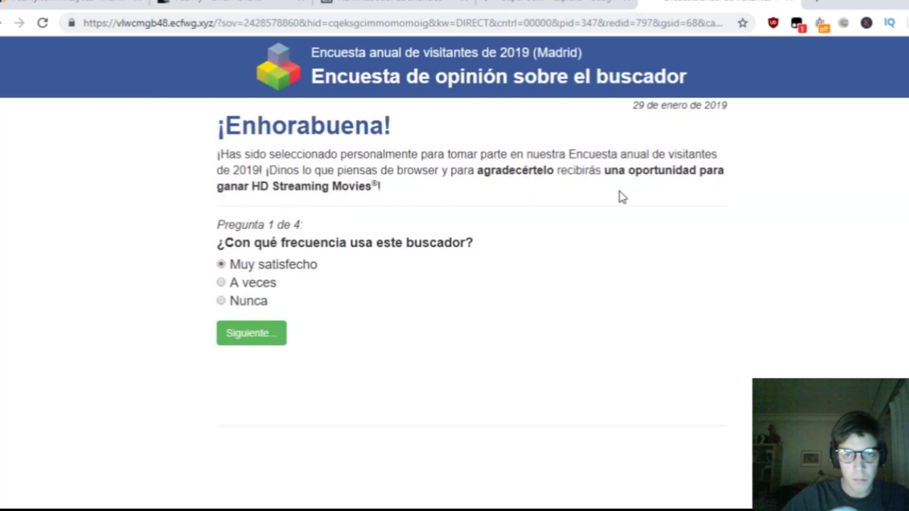
key("ctrl+w")
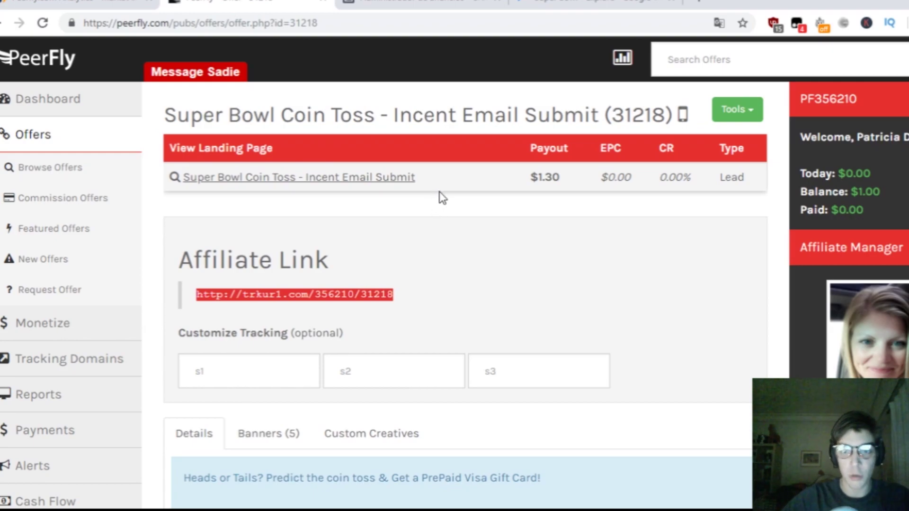
- Recheck the offer's restrictions, and examine peerfly.com's rankings and total visits on SimilarWeb
scroll(443, 197, "down", 10)
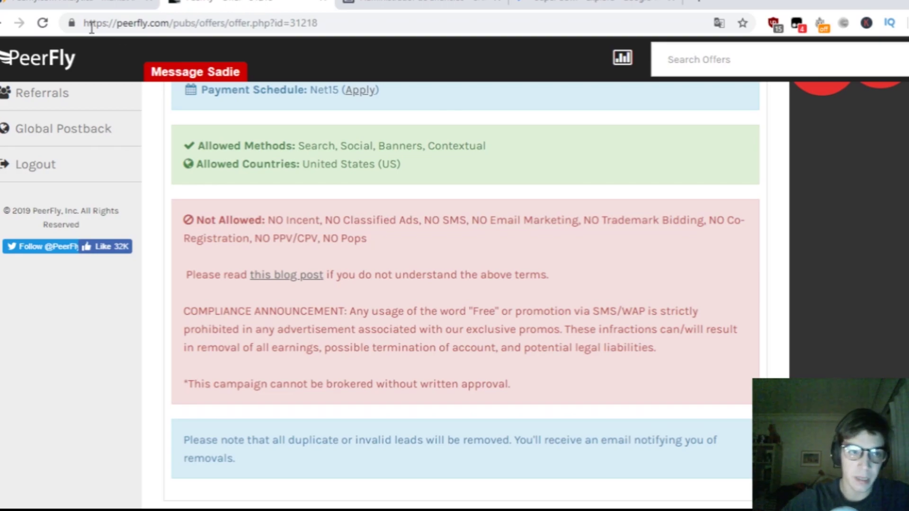
left_click(65, 5)
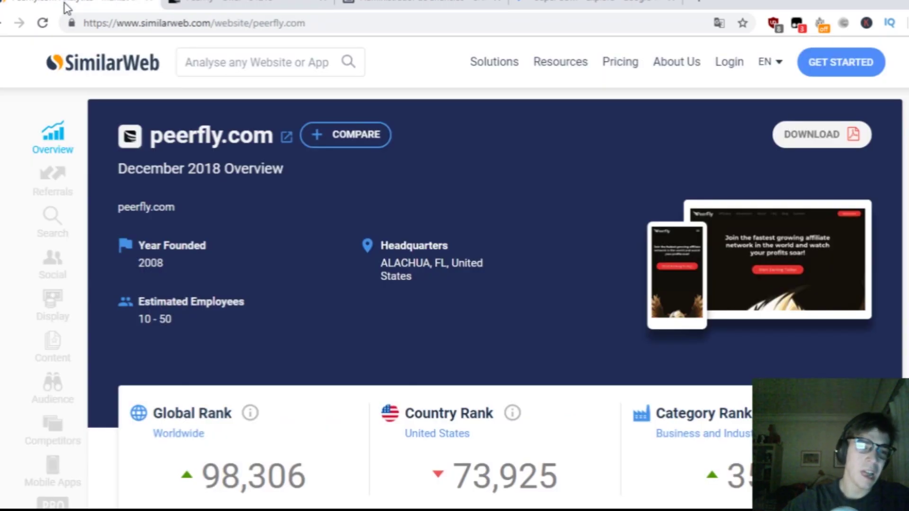
scroll(428, 244, "down", 5)
scroll(588, 227, "up", 5)
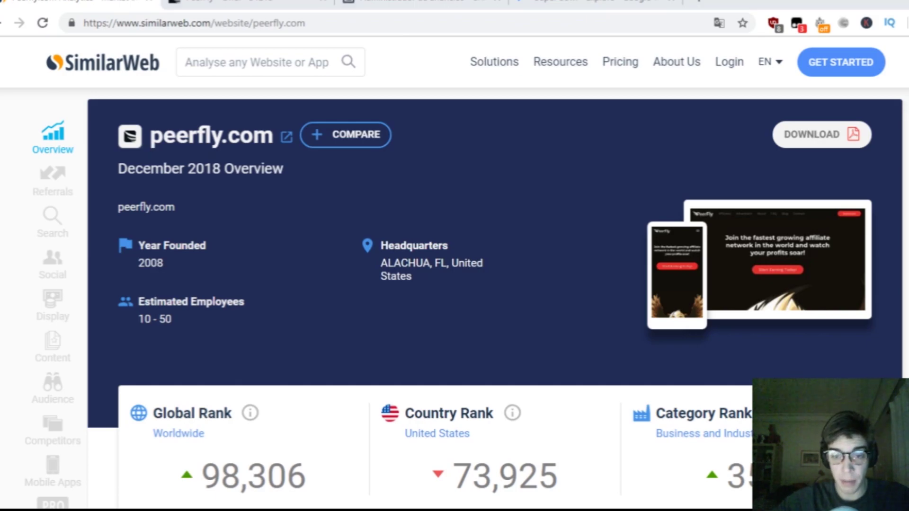
scroll(236, 56, "down", 1)
scroll(236, 55, "down", 3)
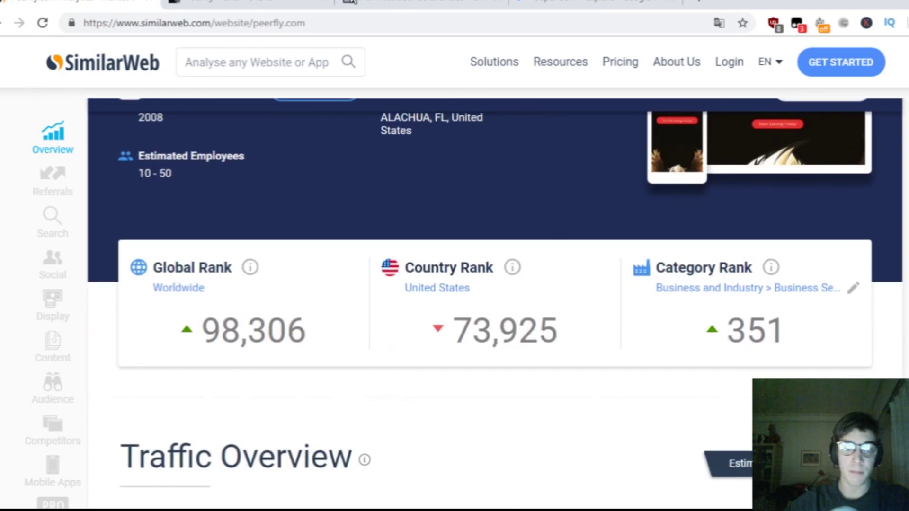
left_click(220, 4)
left_click(85, 6)
scroll(668, 242, "down", 7)
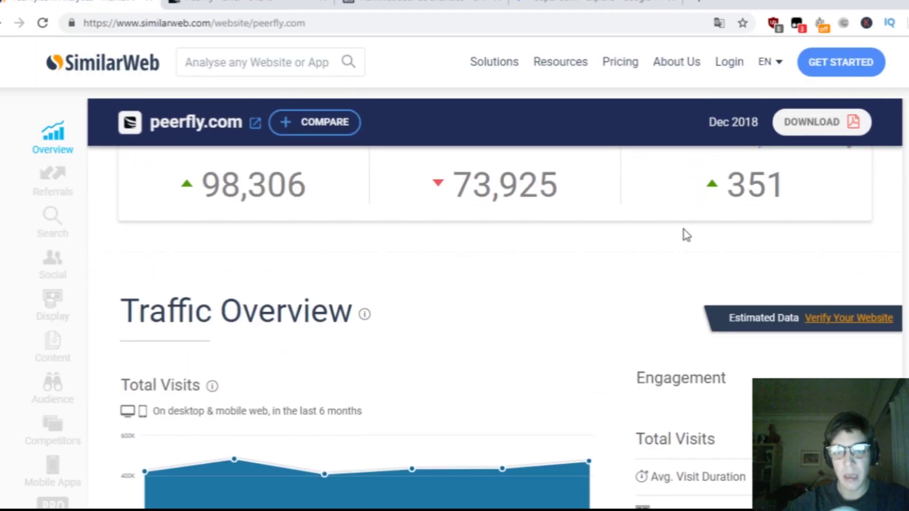
left_click_drag(783, 211, 869, 203)
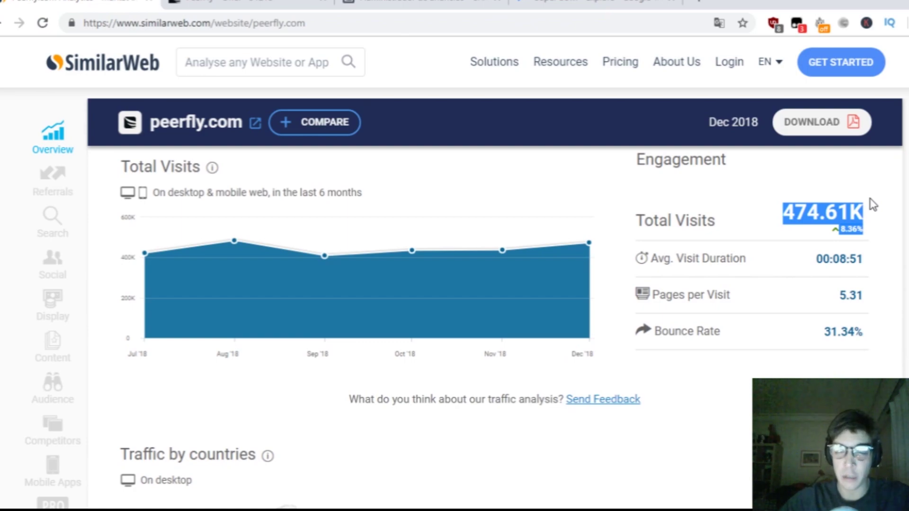
- Compare the PeerFly offer's allowed methods and countries with the ad set open in Facebook Ads Manager
left_click(250, 7)
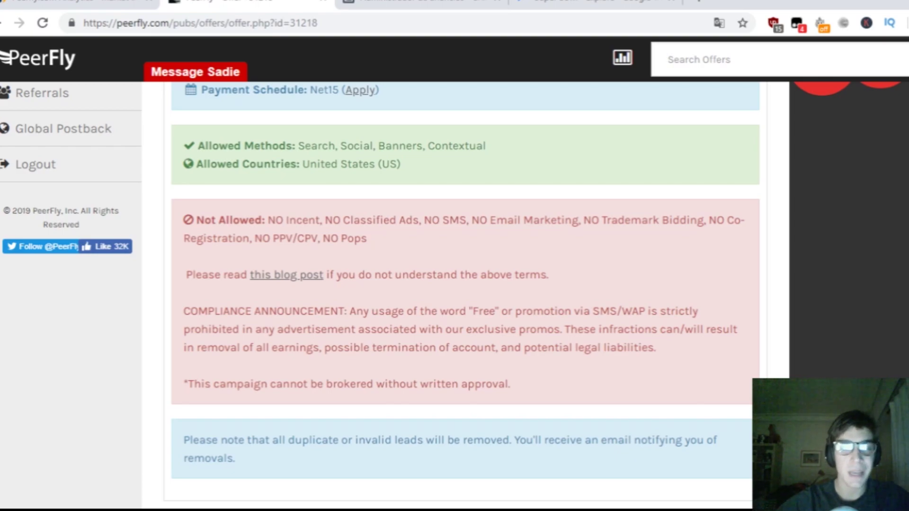
left_click(422, 4)
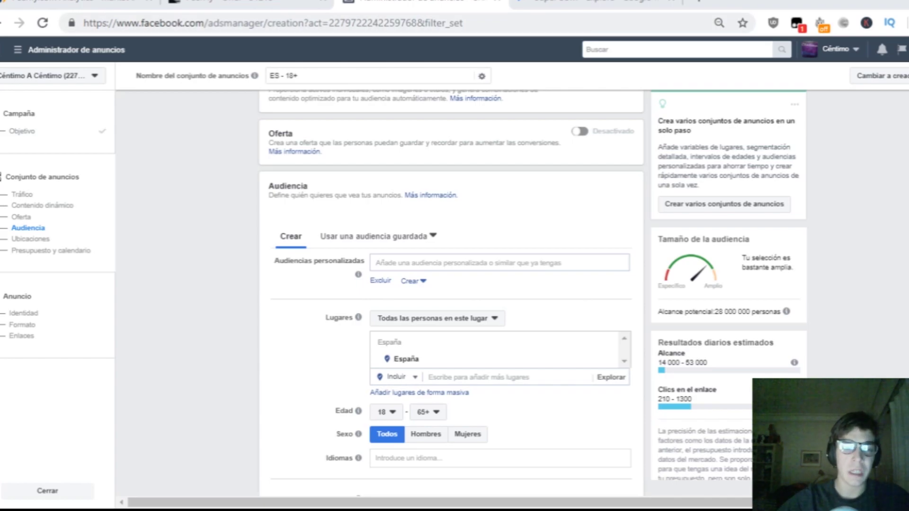
left_click(246, 5)
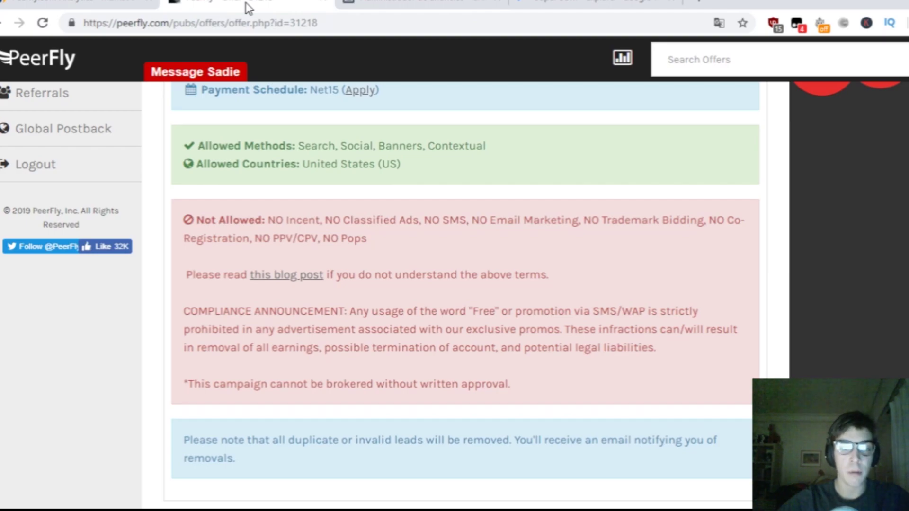
left_click(445, 7)
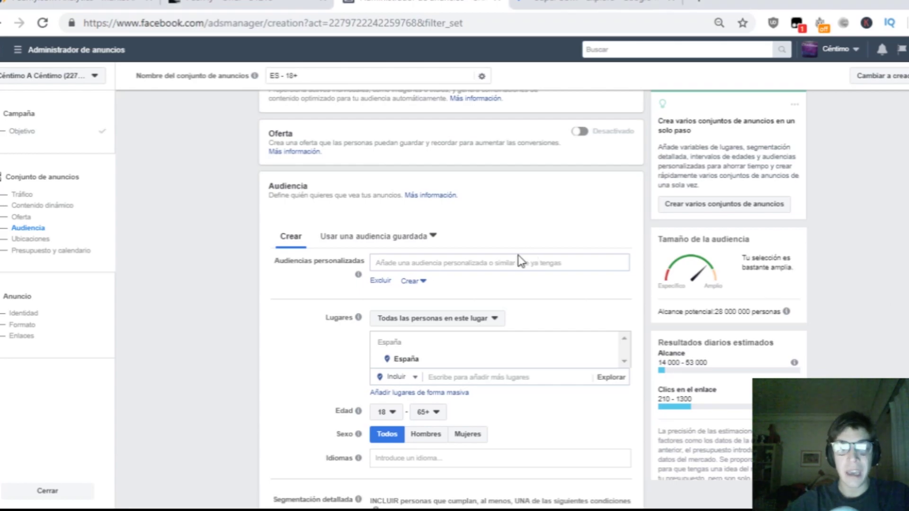
- Review the ad set's traffic destination, dynamic content and offer settings, and open the list of custom audiences
scroll(801, 146, "up", 2)
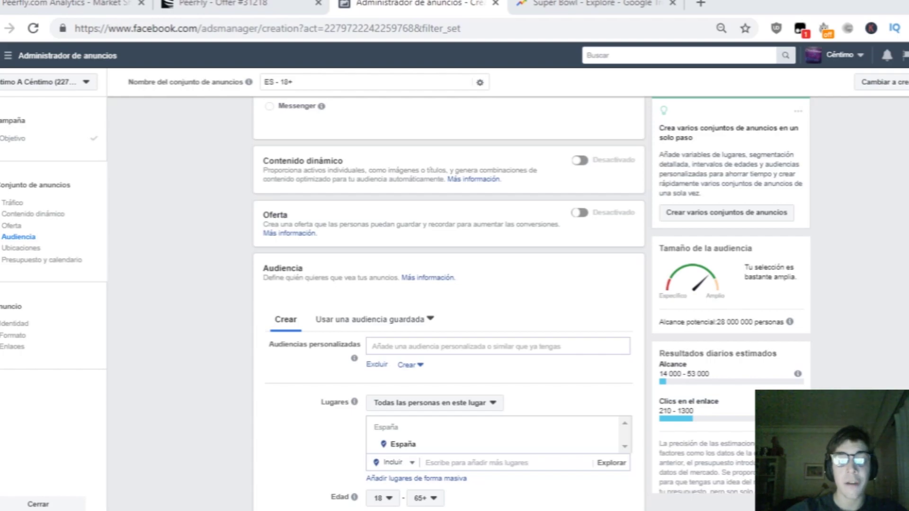
scroll(277, 145, "up", 3)
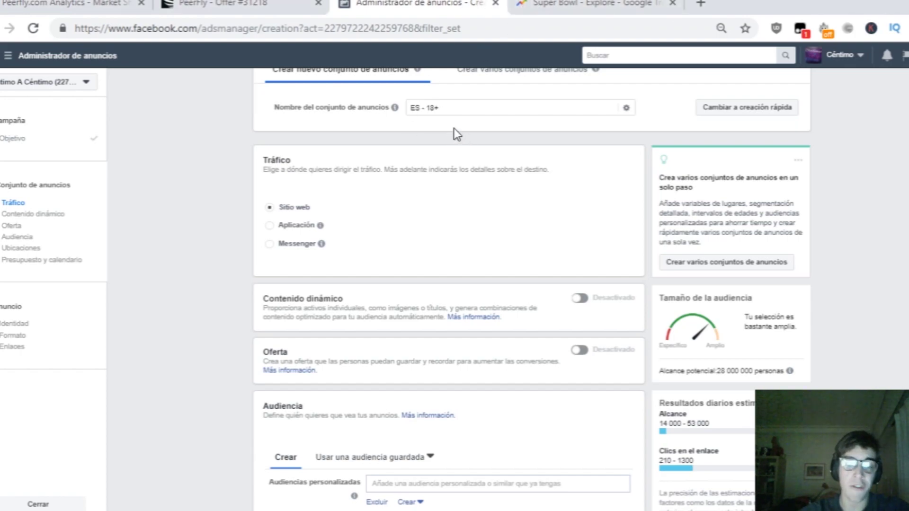
scroll(635, 219, "up", 1)
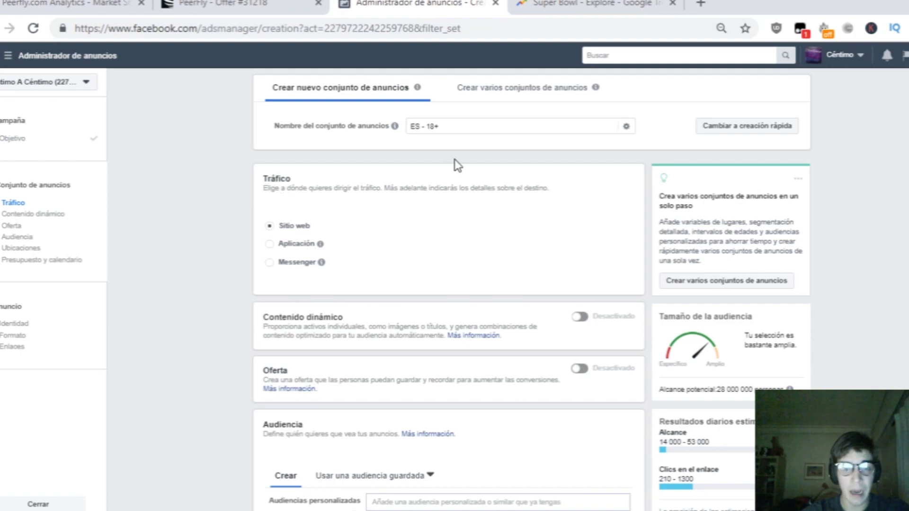
scroll(279, 176, "down", 1)
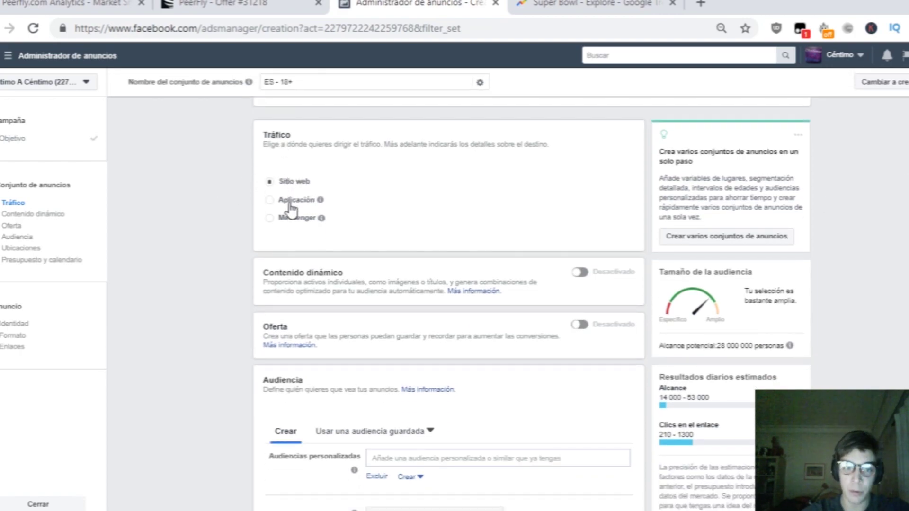
scroll(445, 303, "down", 1)
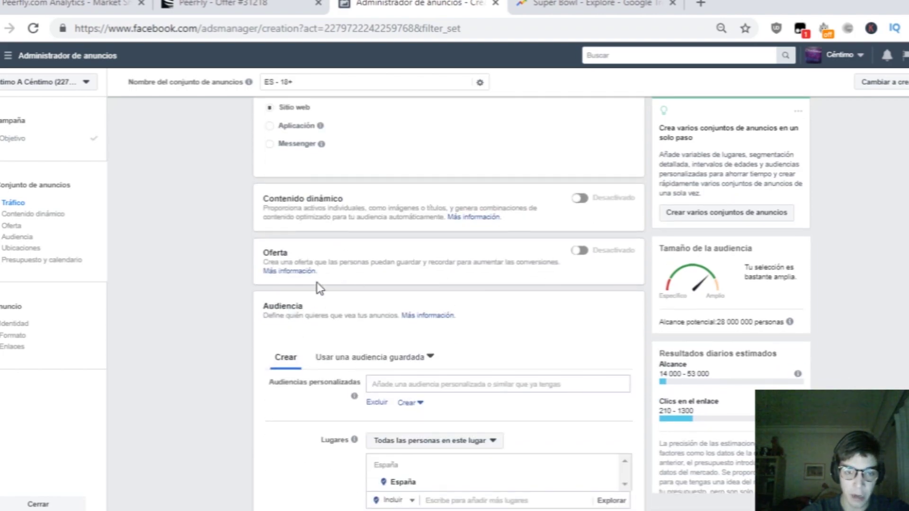
scroll(317, 283, "down", 1)
left_click(383, 308)
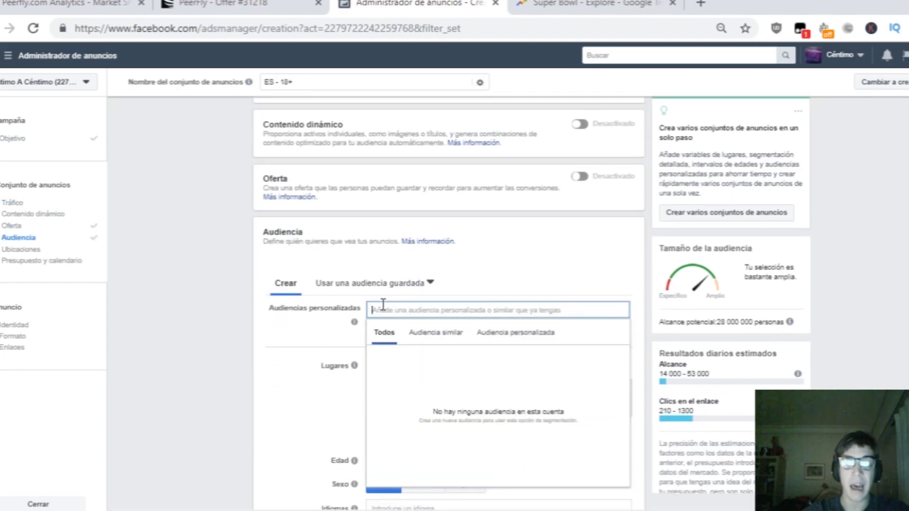
- Close the custom audiences list and remove España from the ad set's audience locations
left_click(319, 317)
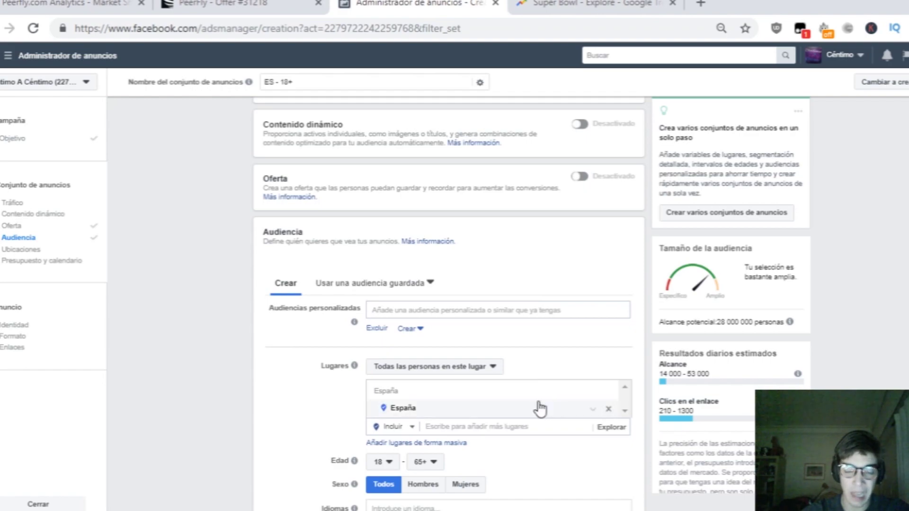
left_click(609, 410)
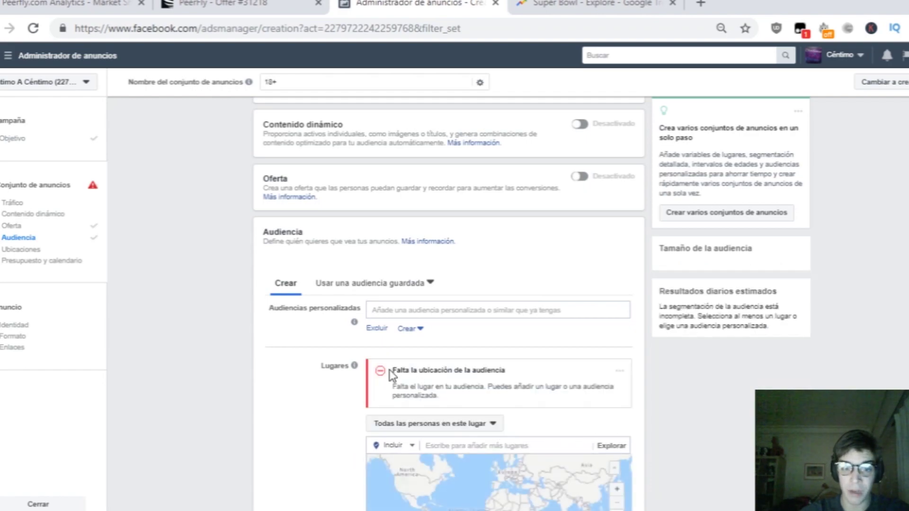
scroll(389, 370, "down", 2)
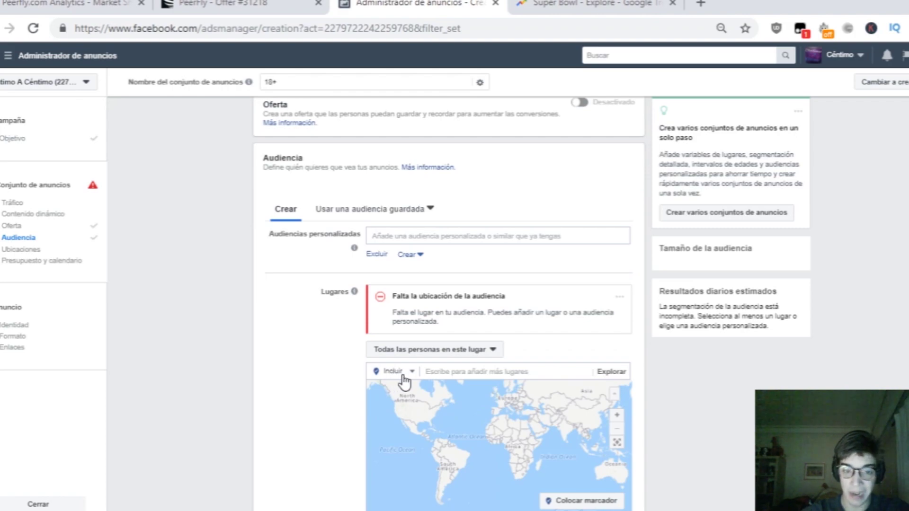
- Search the audience locations for "usa" and "estados unidos", and close the suggestions without adding a location
left_click(455, 376)
type("usa")
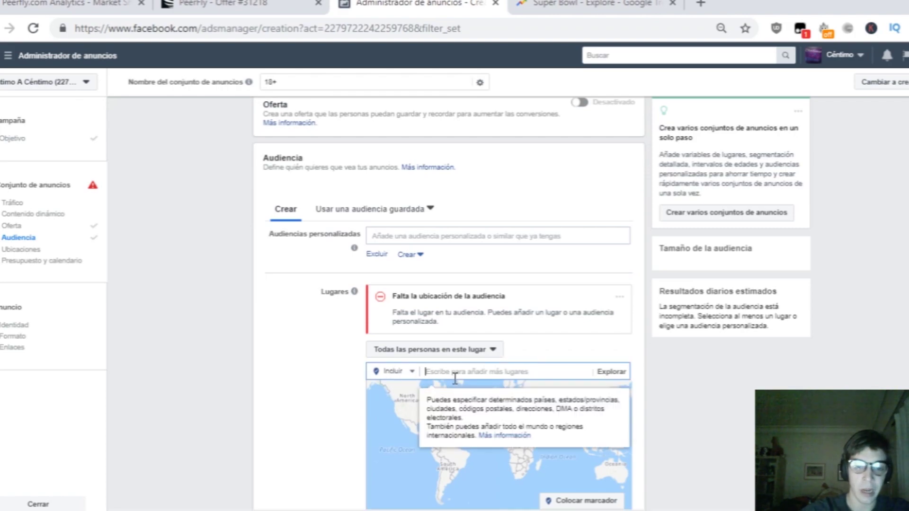
key("BackSpace")
key("BackSpace")
key("BackSpace")
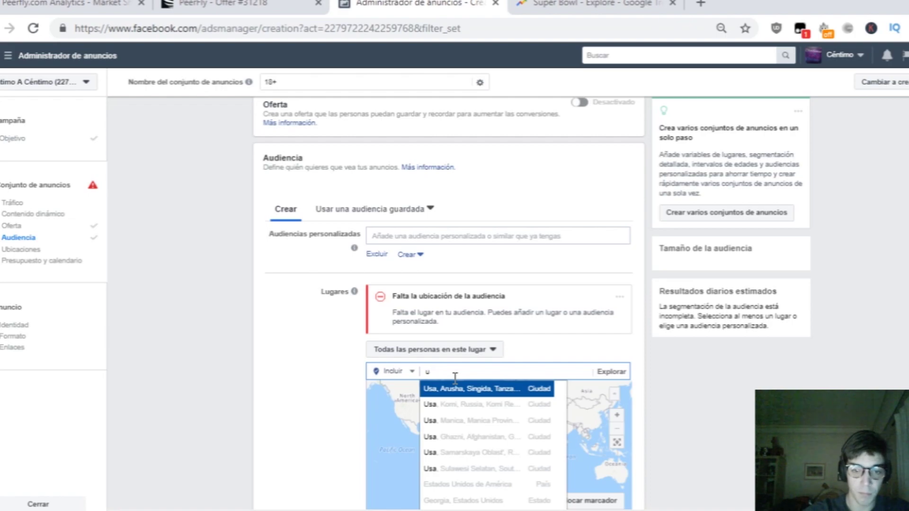
type("estados unidos")
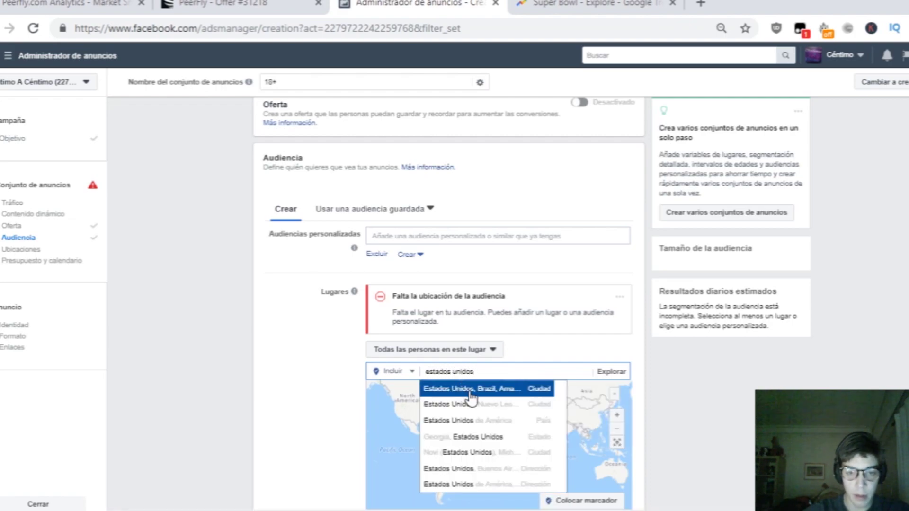
scroll(579, 348, "down", 3)
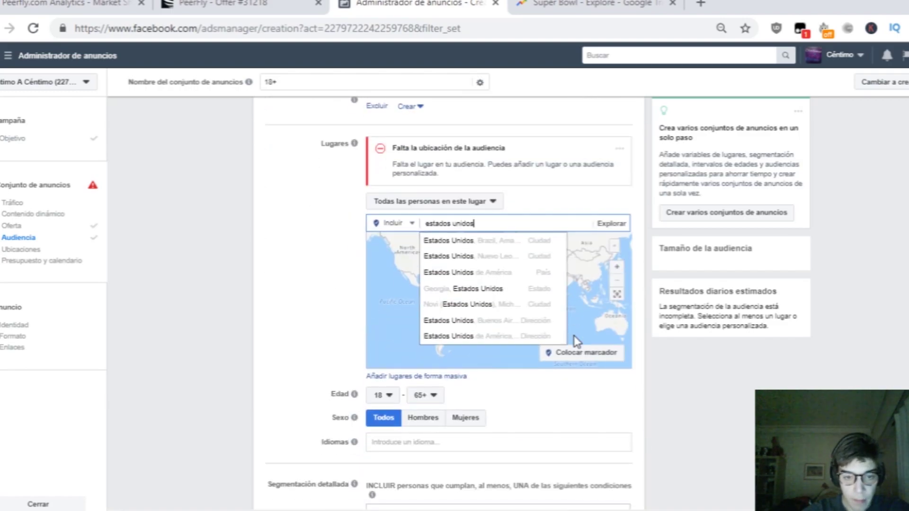
left_click(377, 356)
- Set the location targeting to "Personas que viven en este lugar"
left_click(495, 201)
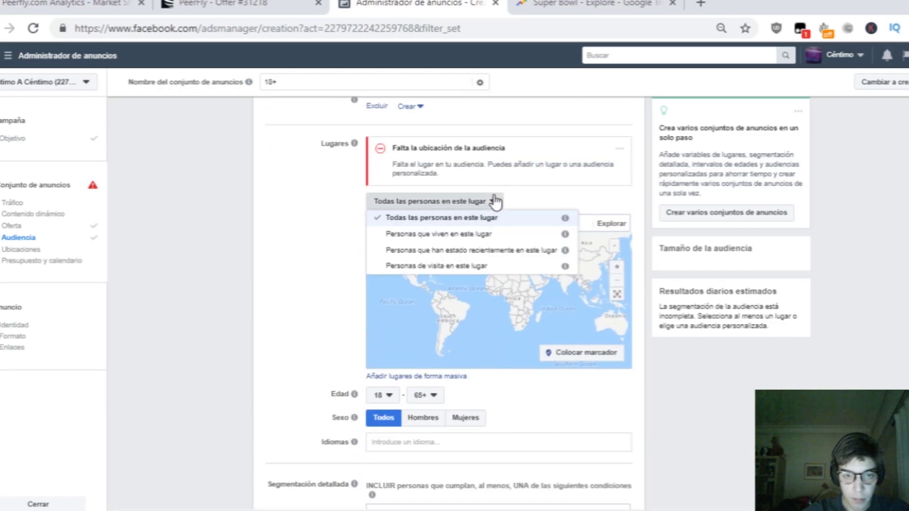
left_click(476, 222)
left_click(462, 203)
left_click(487, 232)
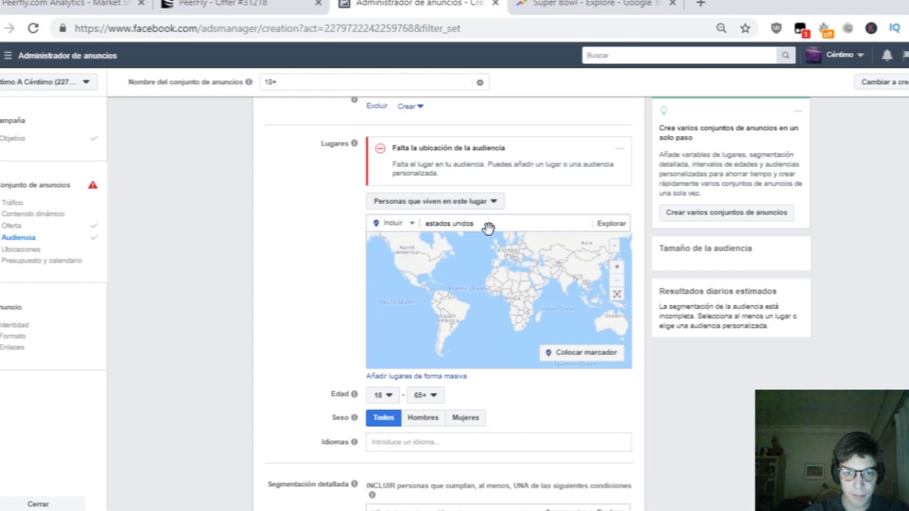
- Include all countries in the audience locations and deselect Estados Unidos under Norteamérica
left_click(609, 223)
left_click(557, 243)
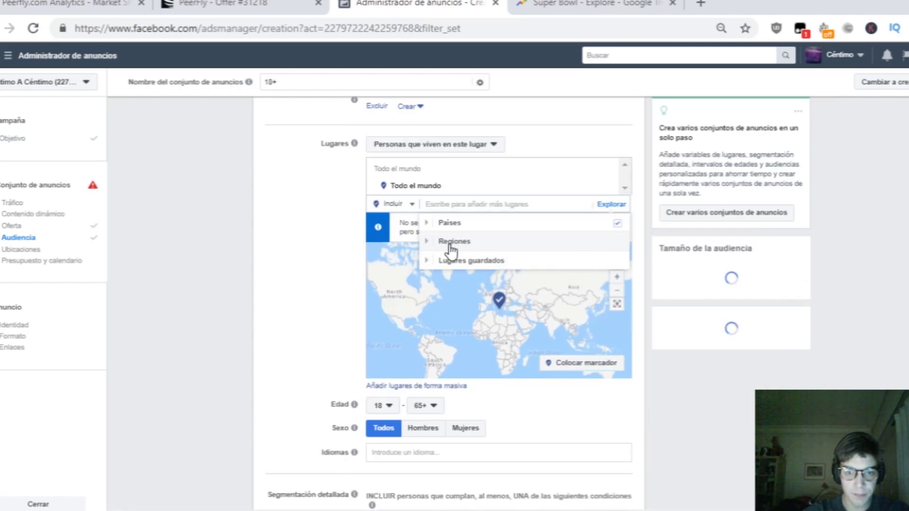
left_click(441, 227)
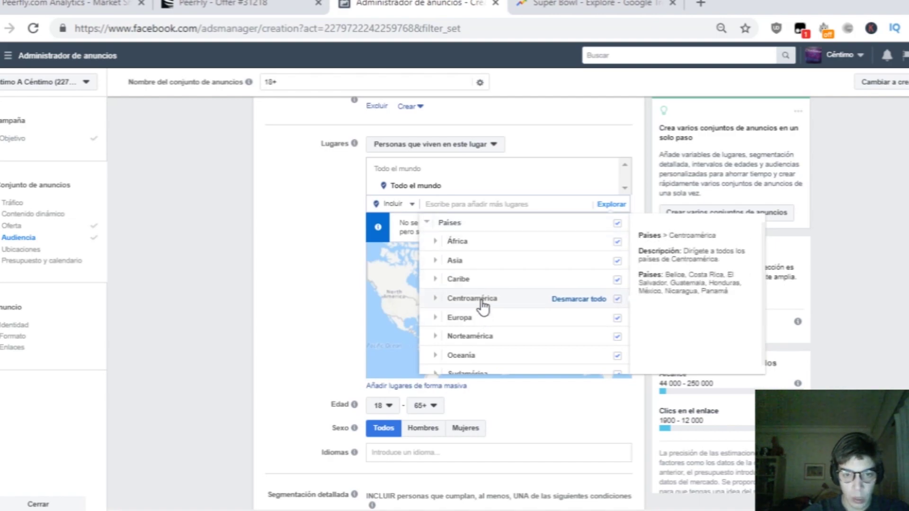
left_click(461, 335)
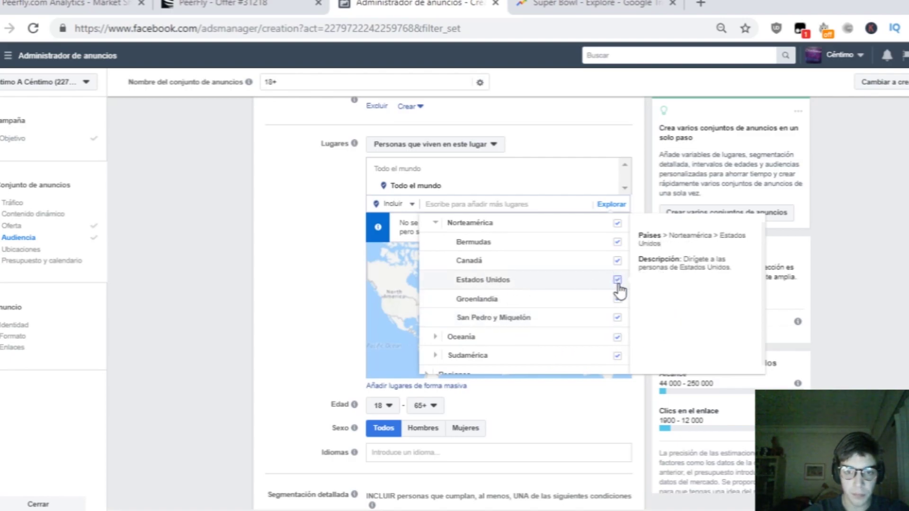
left_click(584, 284)
- Remove Angola, Argelia, Benín and Botsuana from the list of included countries
scroll(585, 284, "up", 8)
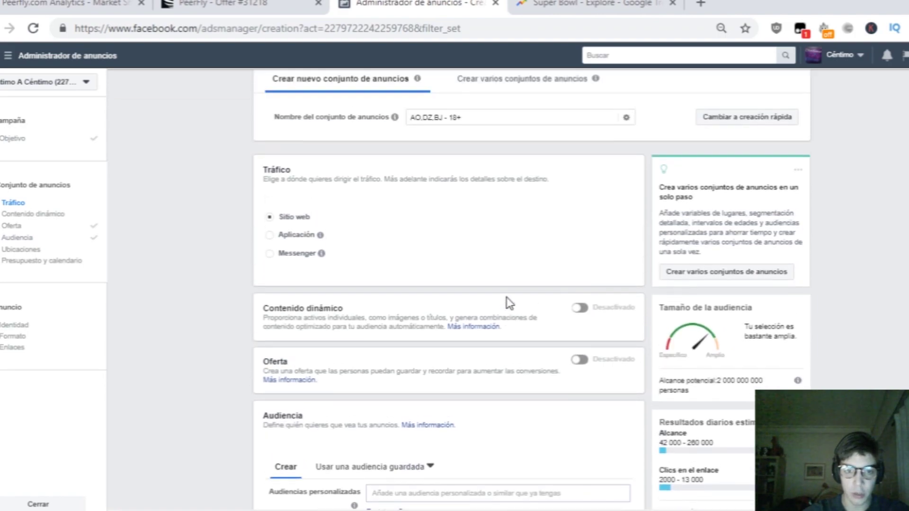
scroll(509, 303, "down", 5)
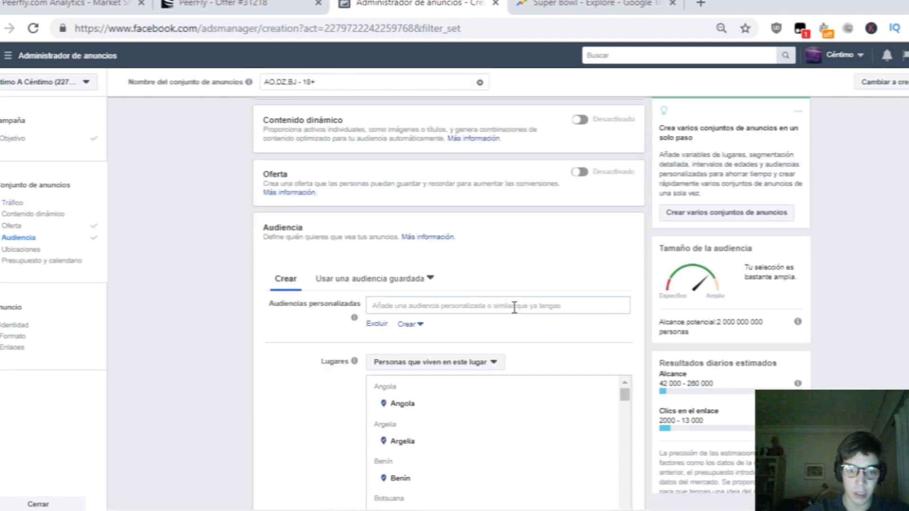
scroll(474, 317, "down", 2)
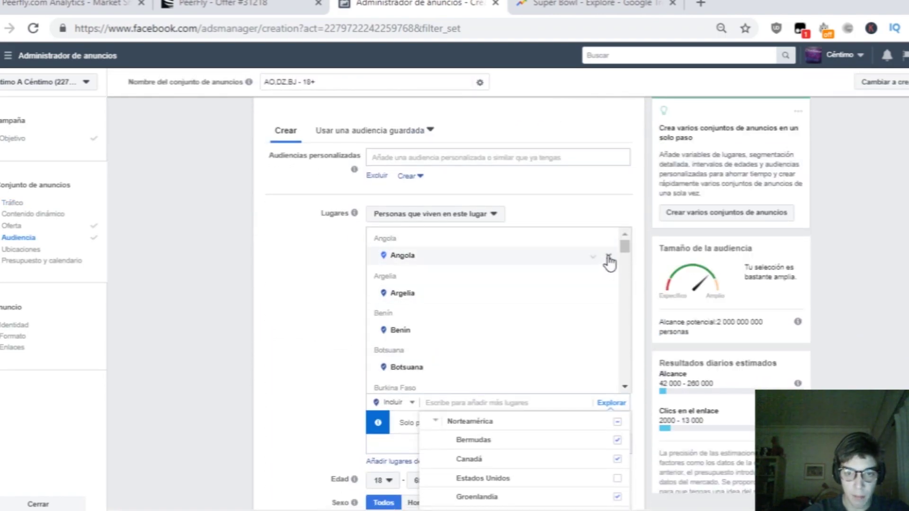
left_click(609, 258)
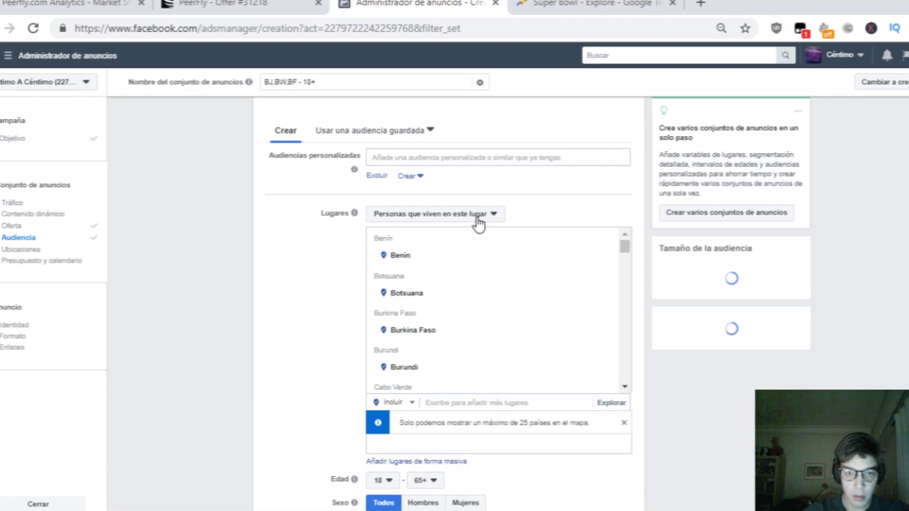
- Set the location targeting to "Todas las personas en este lugar" and close the list of options
left_click(479, 218)
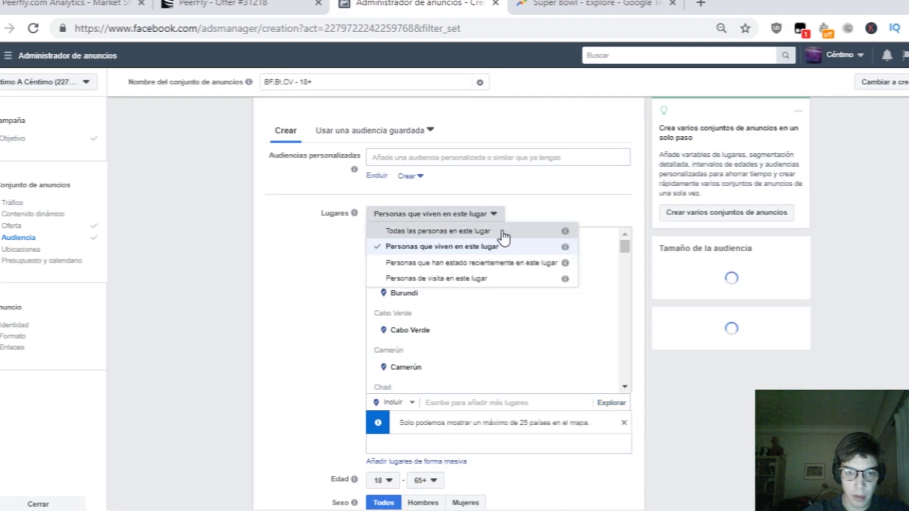
left_click(503, 231)
left_click(488, 220)
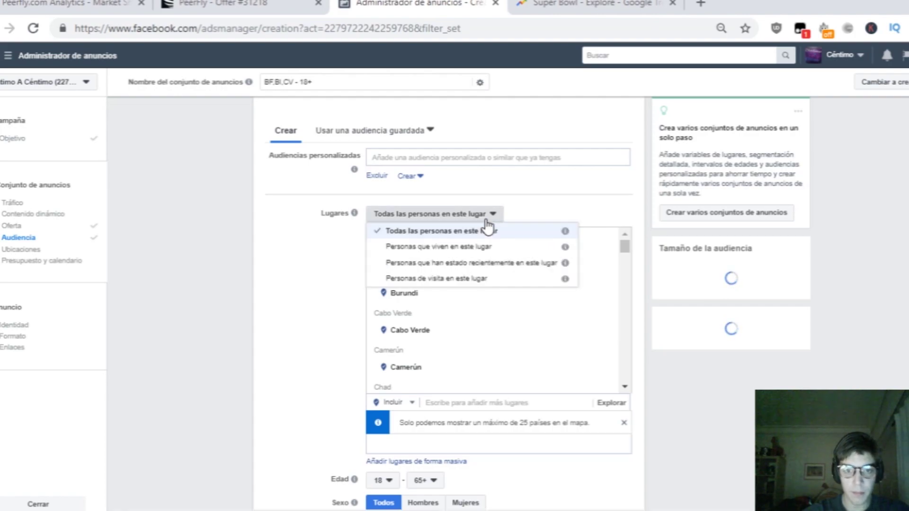
left_click(294, 324)
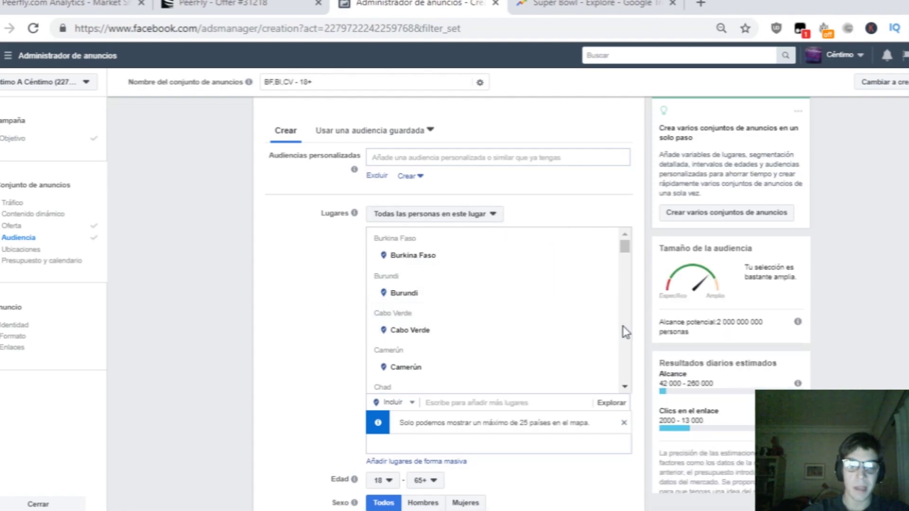
- Search the detailed targeting for "super bowl" and add the Super Bowl interest to the audience
scroll(391, 341, "down", 10)
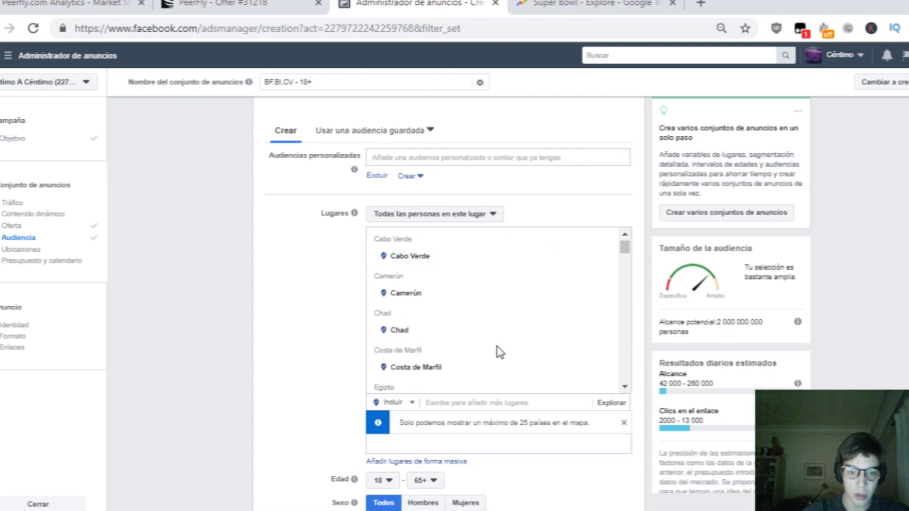
scroll(541, 343, "up", 15)
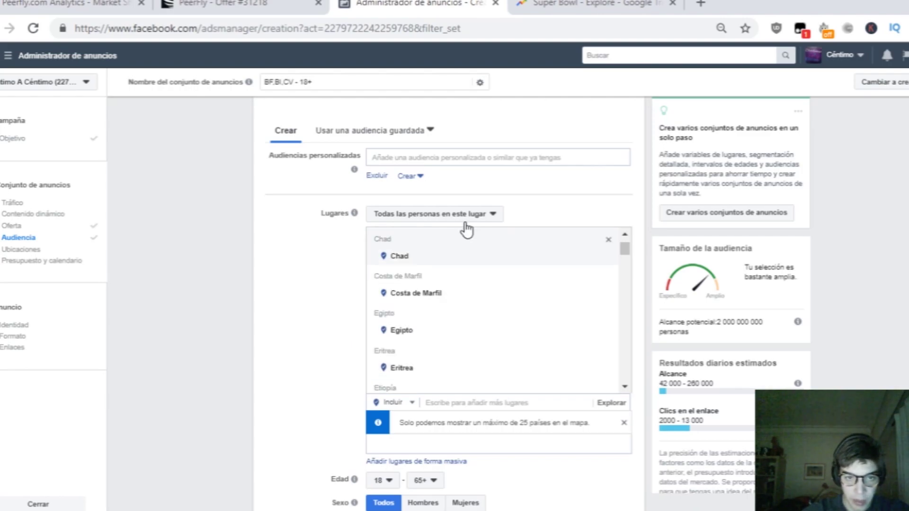
scroll(480, 308, "down", 5)
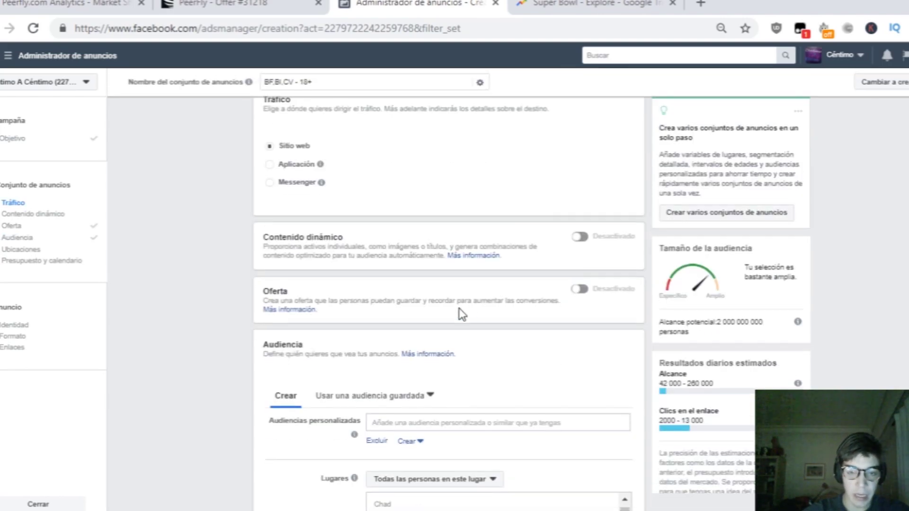
scroll(458, 308, "down", 5)
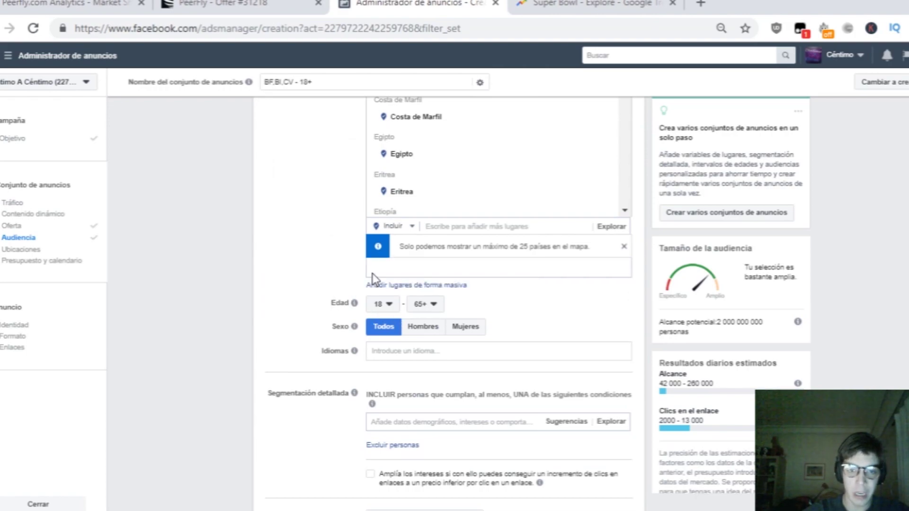
scroll(368, 312, "down", 2)
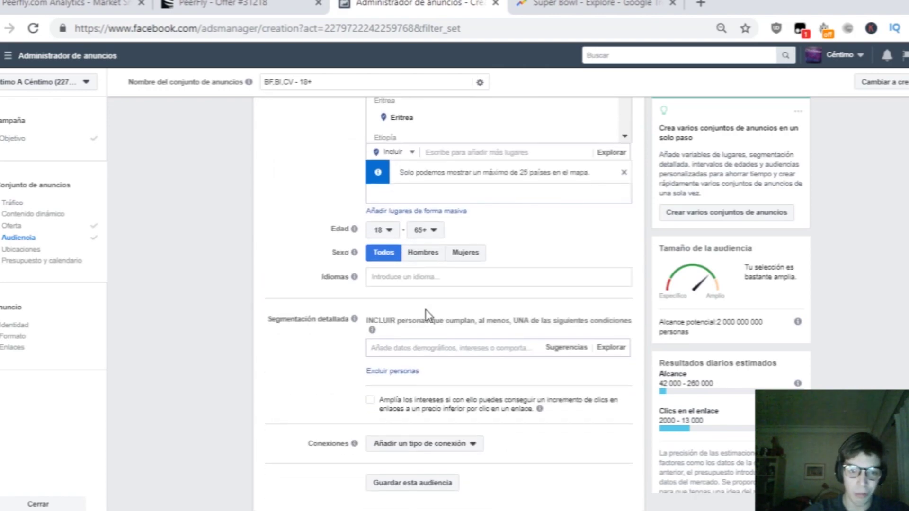
left_click(413, 347)
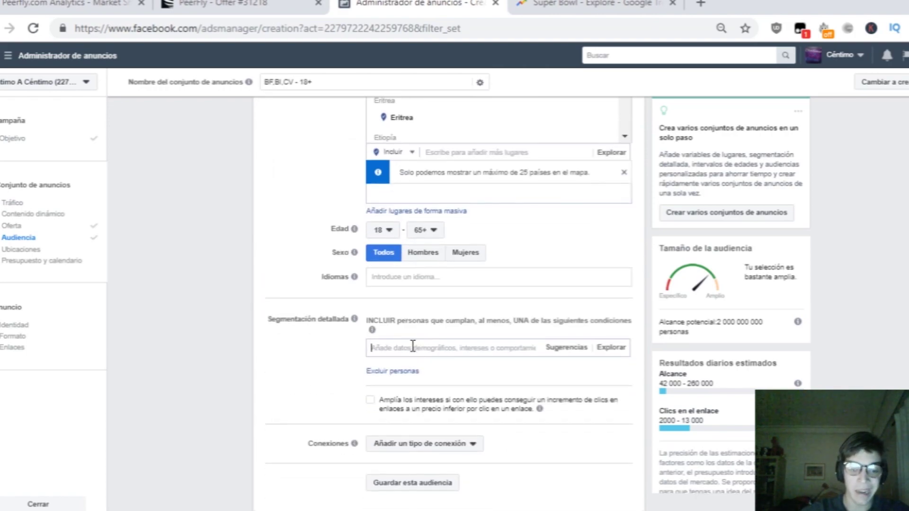
type("super")
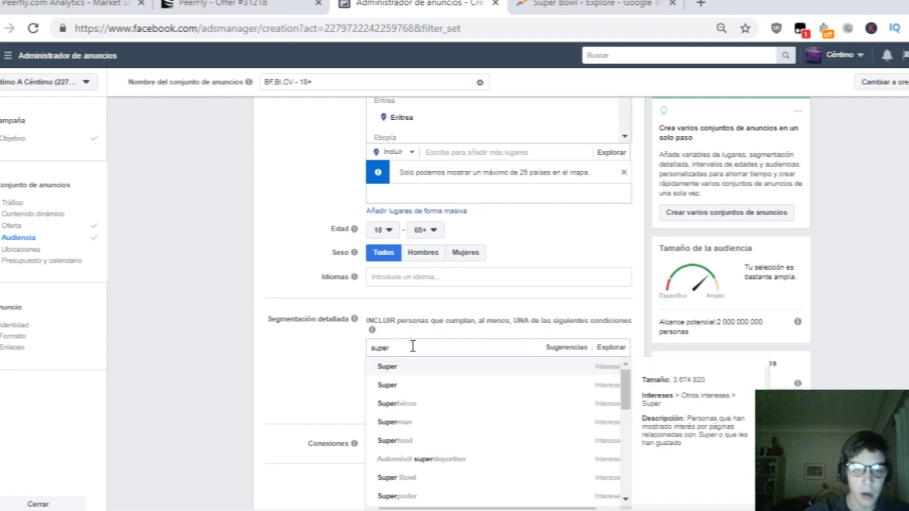
type(" bowl")
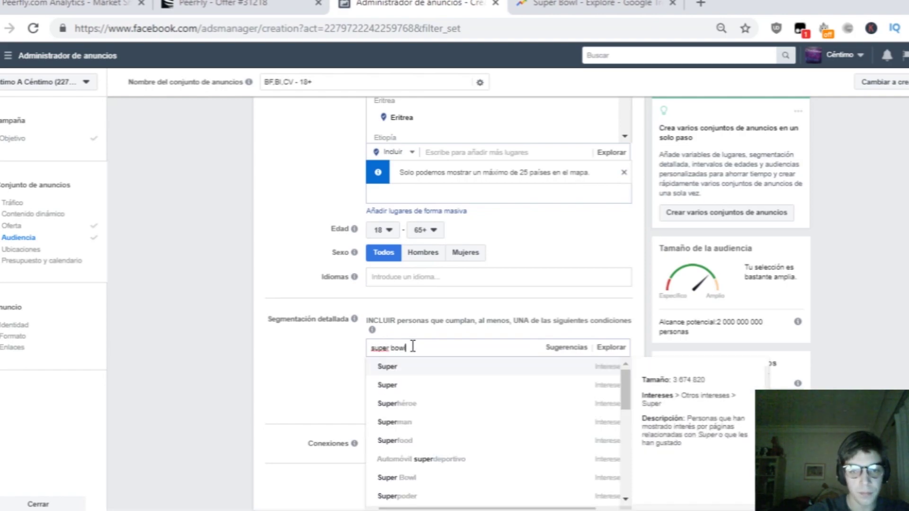
key("ctrl+a")
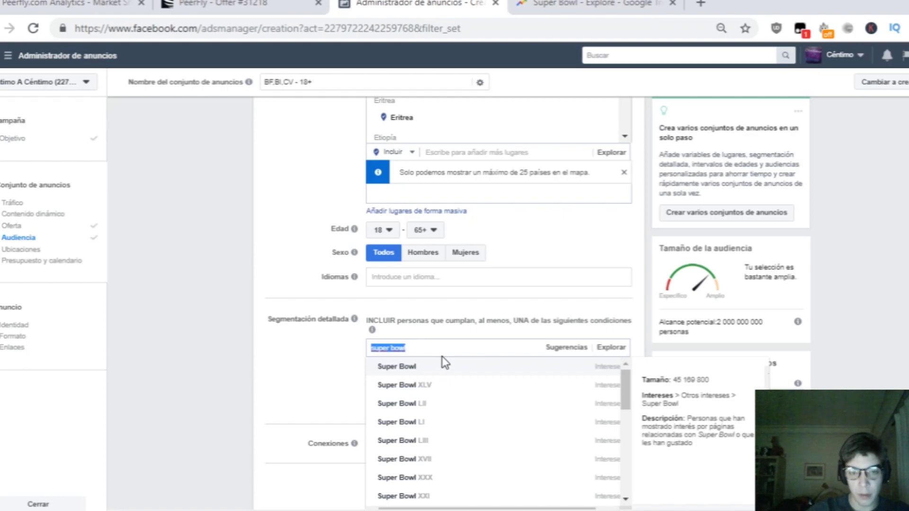
left_click(447, 369)
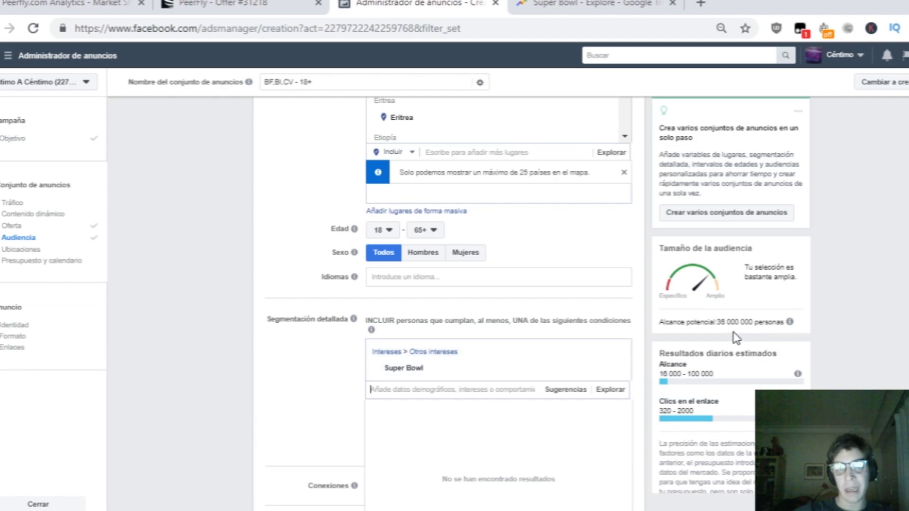
- Check the audience's potential reach and look through the list of included countries
left_click_drag(718, 323, 777, 323)
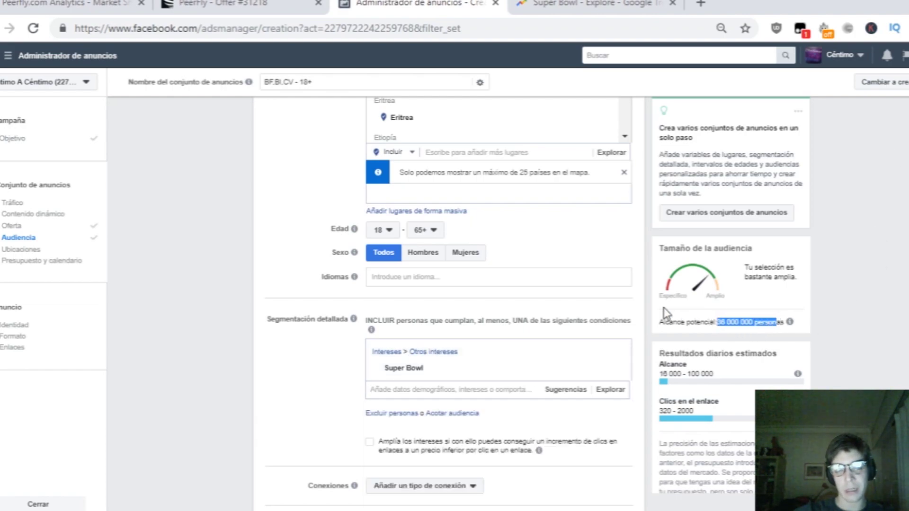
scroll(598, 279, "up", 3)
scroll(594, 276, "up", 1)
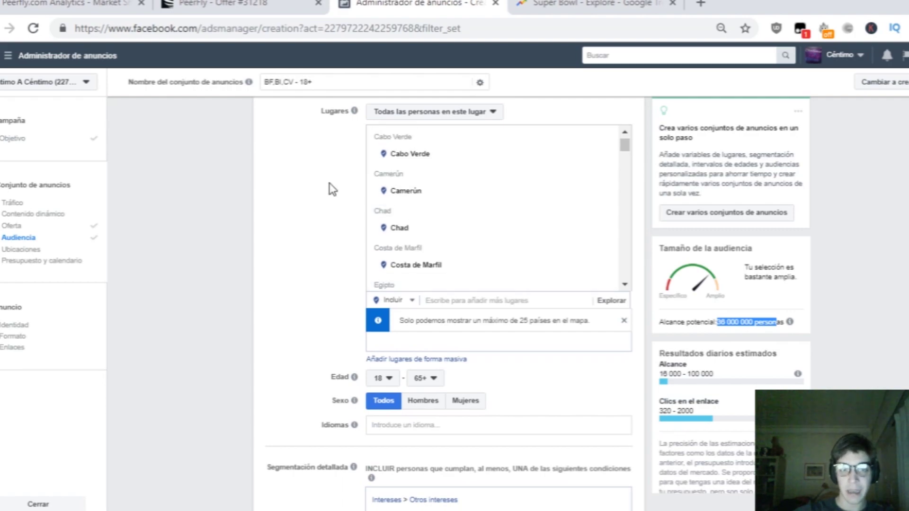
scroll(601, 205, "down", 15)
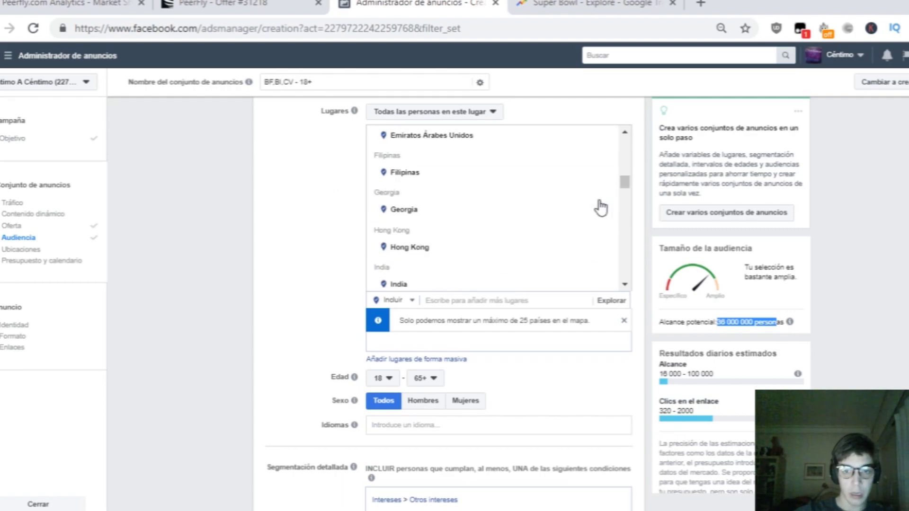
scroll(600, 206, "up", 10)
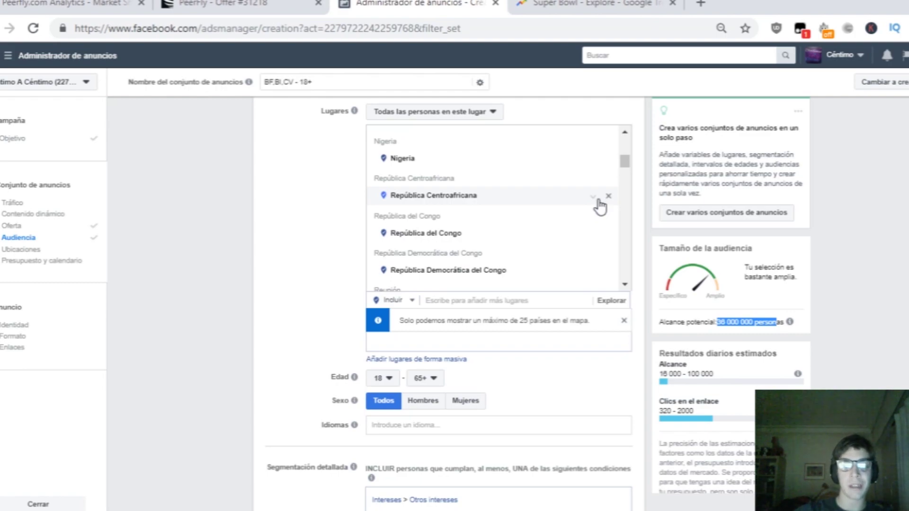
- Add the suggested interest Fútbol americano to the detailed targeting alongside Super Bowl and close the suggestions
scroll(277, 334, "down", 3)
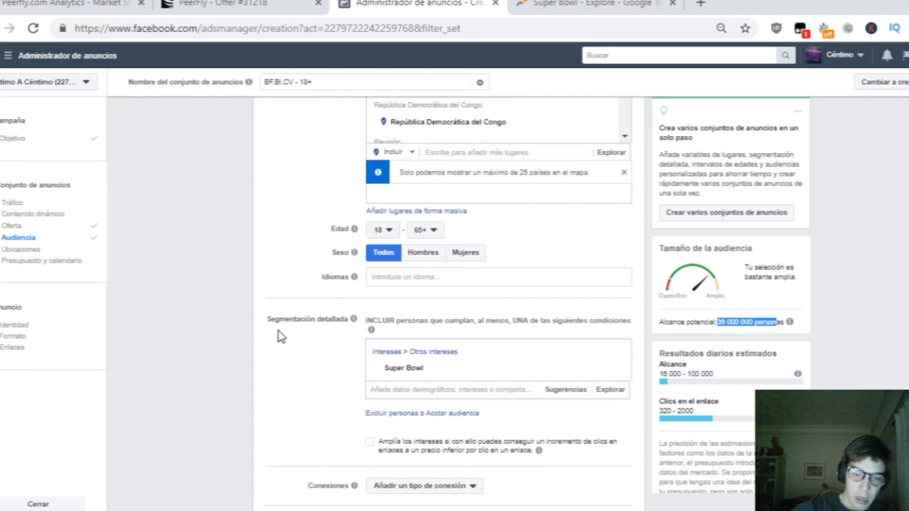
left_click(423, 387)
type("sup")
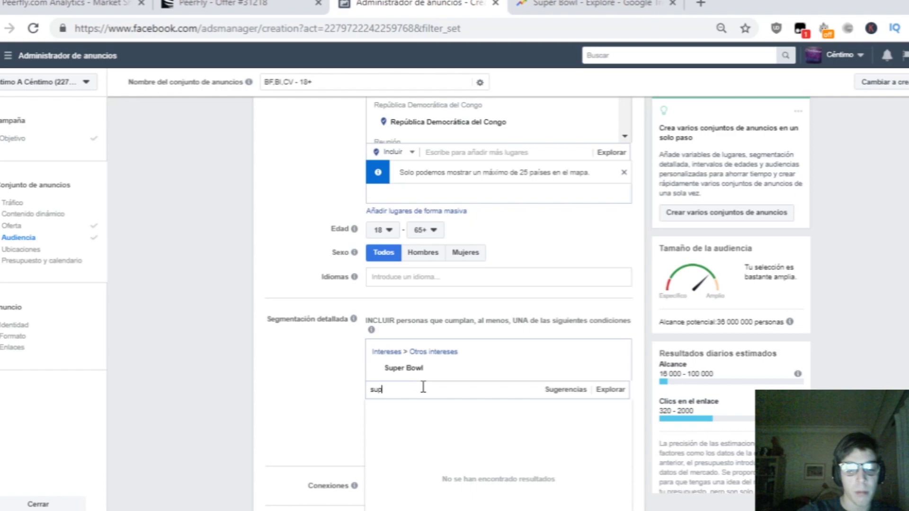
type("er b")
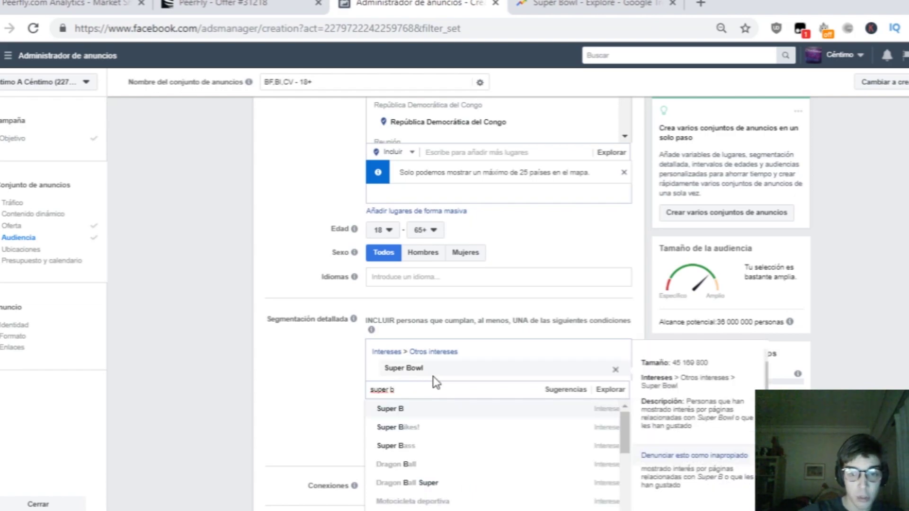
left_click(565, 390)
scroll(407, 362, "down", 2)
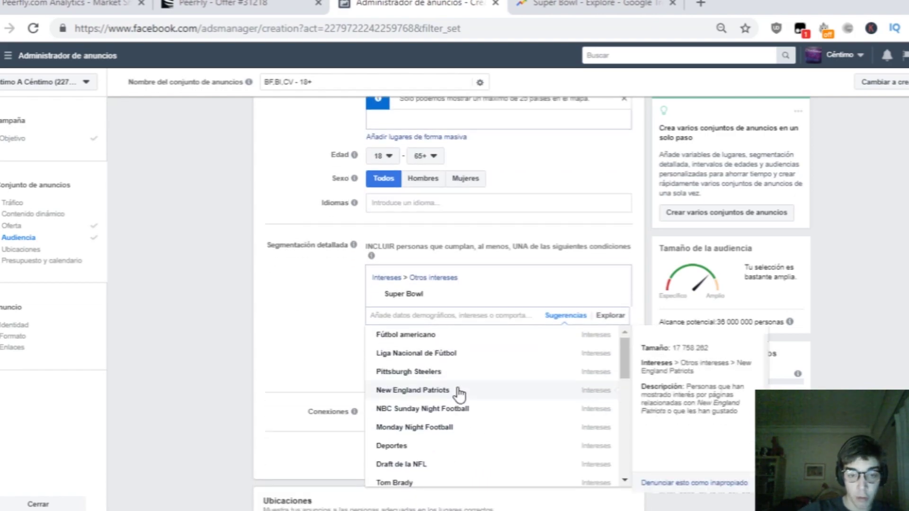
left_click(432, 336)
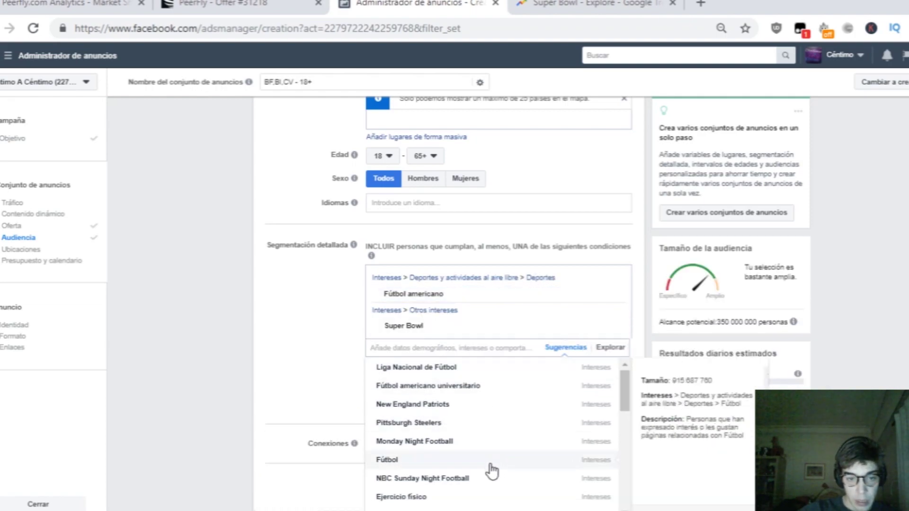
scroll(489, 468, "down", 2)
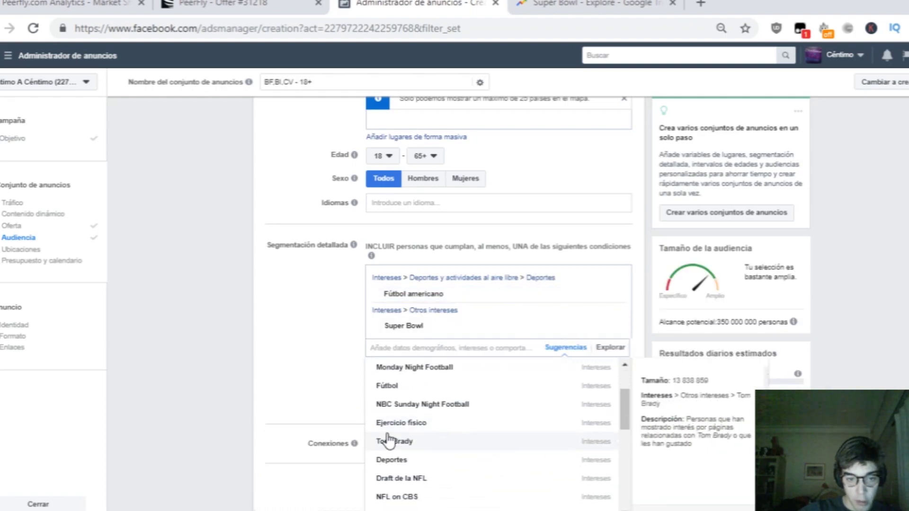
left_click(259, 297)
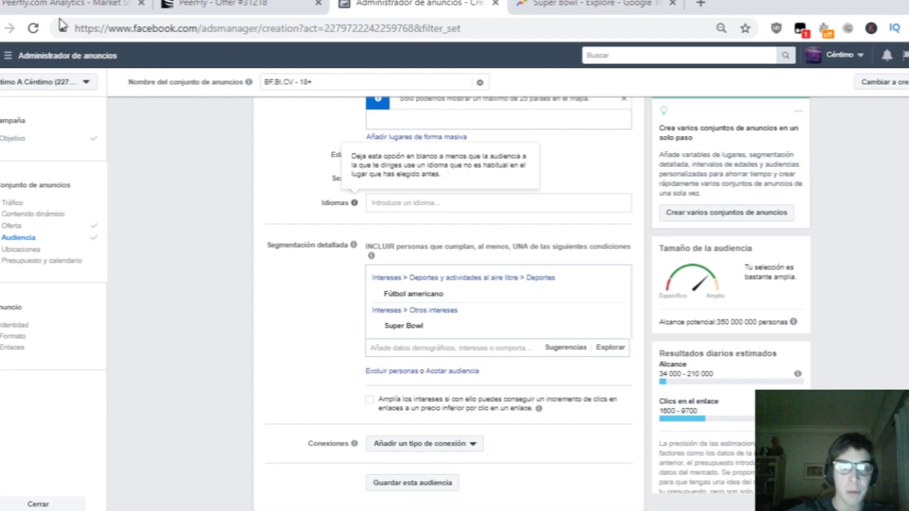
- Review the peerfly.com traffic overview on SimilarWeb and return to the Facebook ad set
left_click(52, 3)
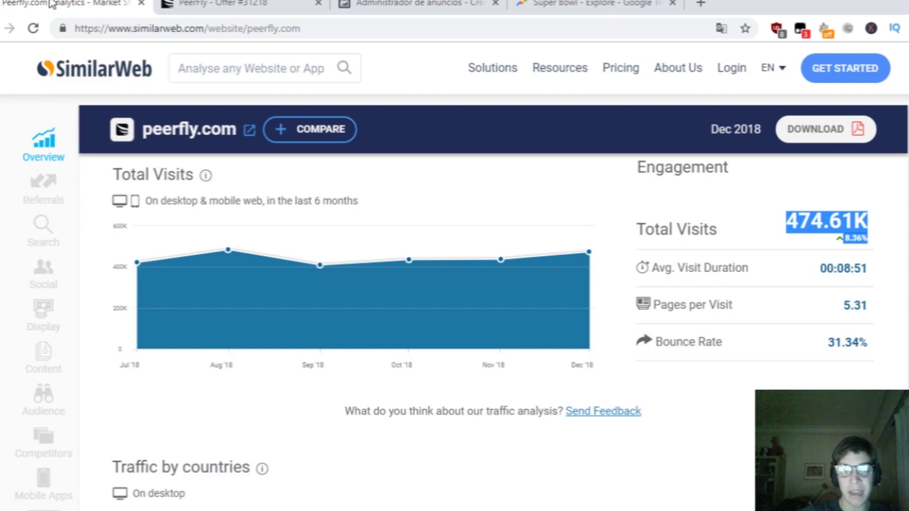
left_click(408, 6)
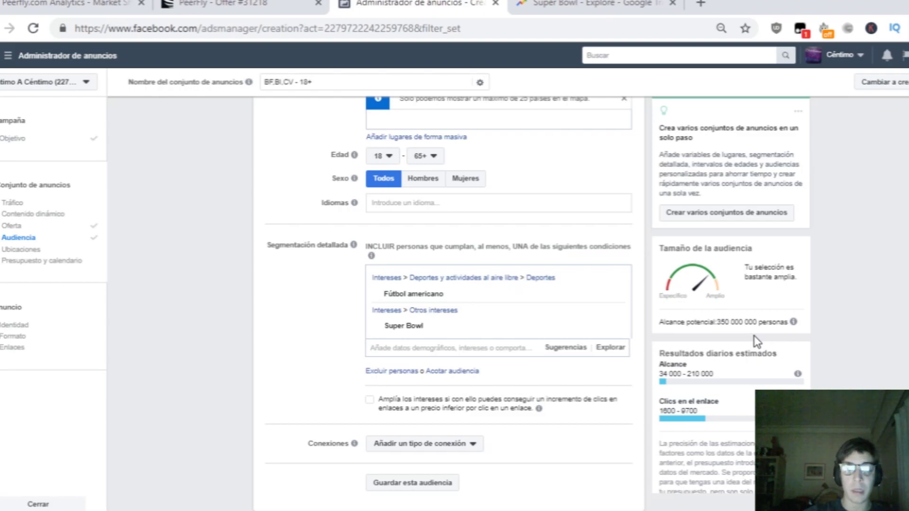
- Set the ad set's daily budget to 2,00 € in the budget and schedule section
scroll(517, 382, "down", 10)
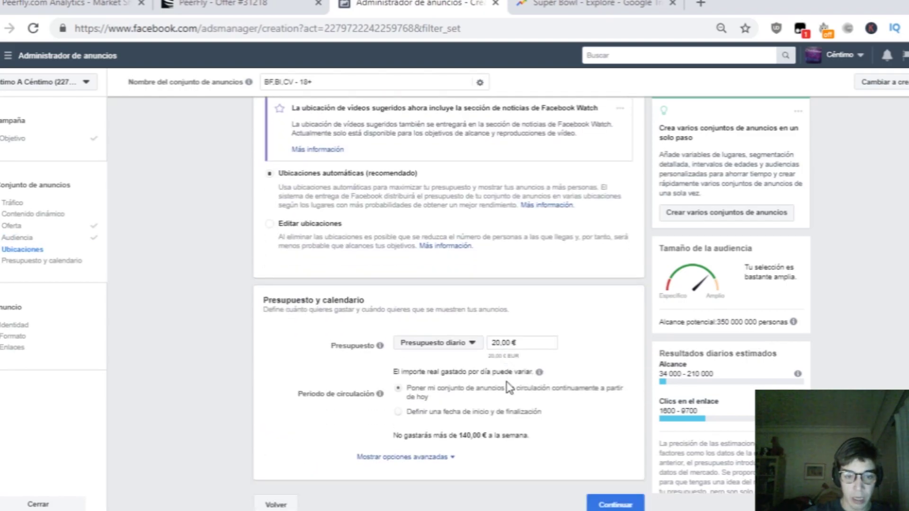
left_click(497, 345)
key("BackSpace")
left_click(604, 317)
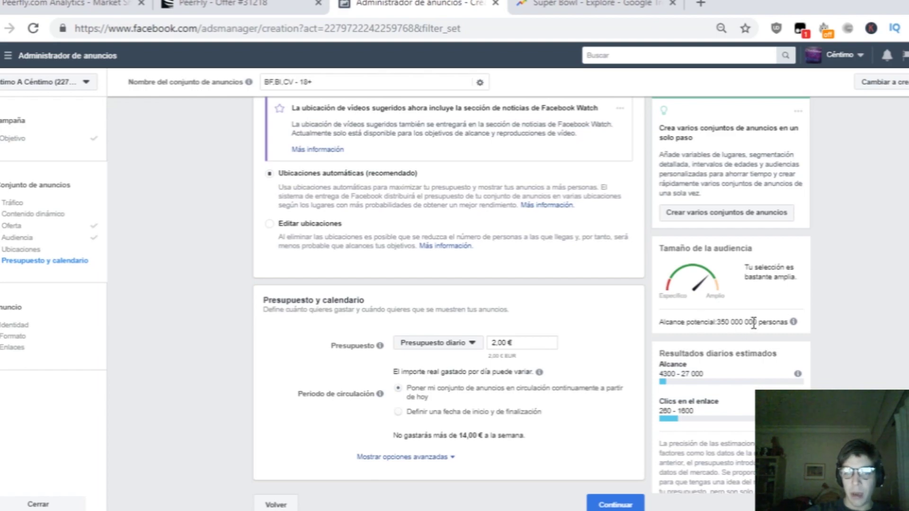
- Compare the audience's potential reach with the Super Bowl Coin Toss payout on PeerFly and return to the Facebook ad set
left_click_drag(718, 322, 755, 326)
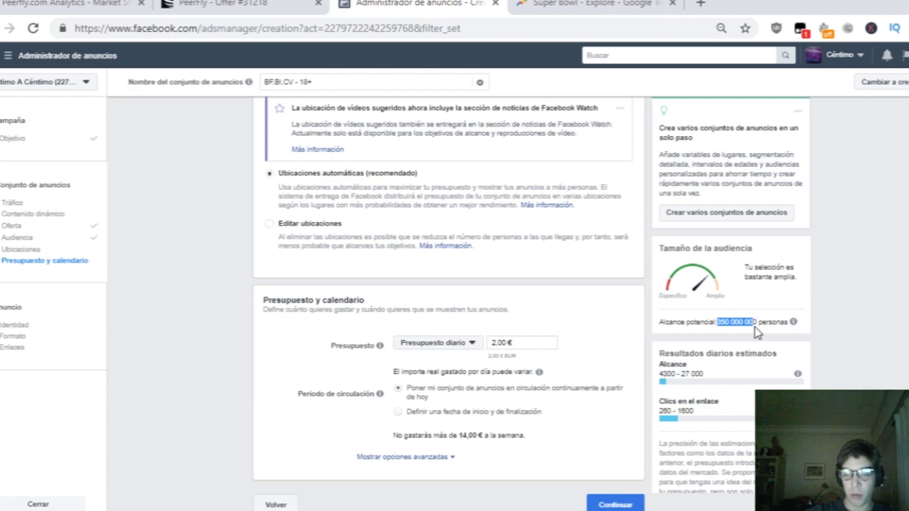
left_click_drag(755, 327, 751, 327)
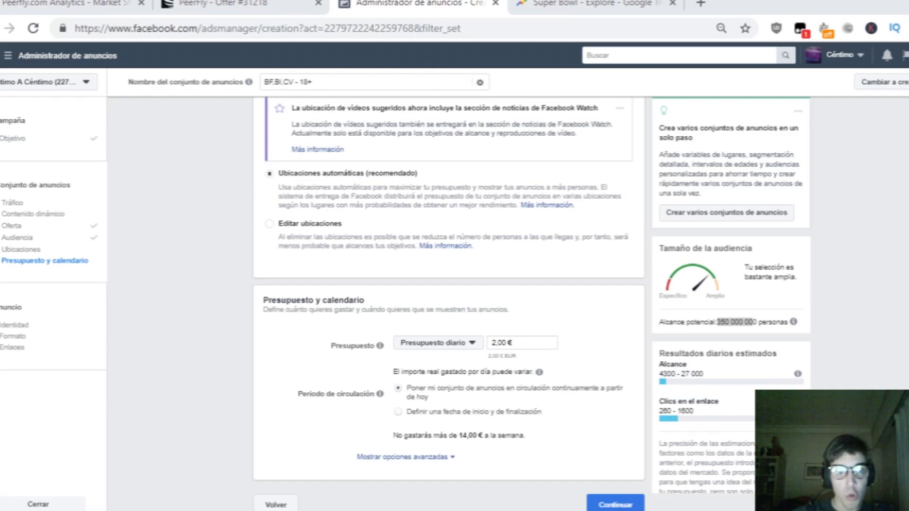
left_click(223, 3)
scroll(532, 248, "up", 10)
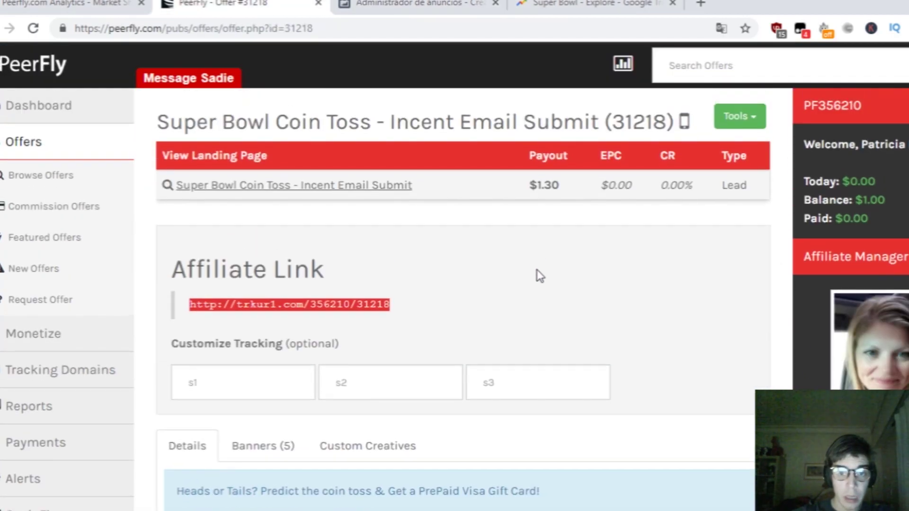
left_click_drag(529, 185, 560, 185)
left_click(398, 4)
- Close the Google Trends page about the Super Bowl while keeping the Facebook ad set open
key("alt+Tab")
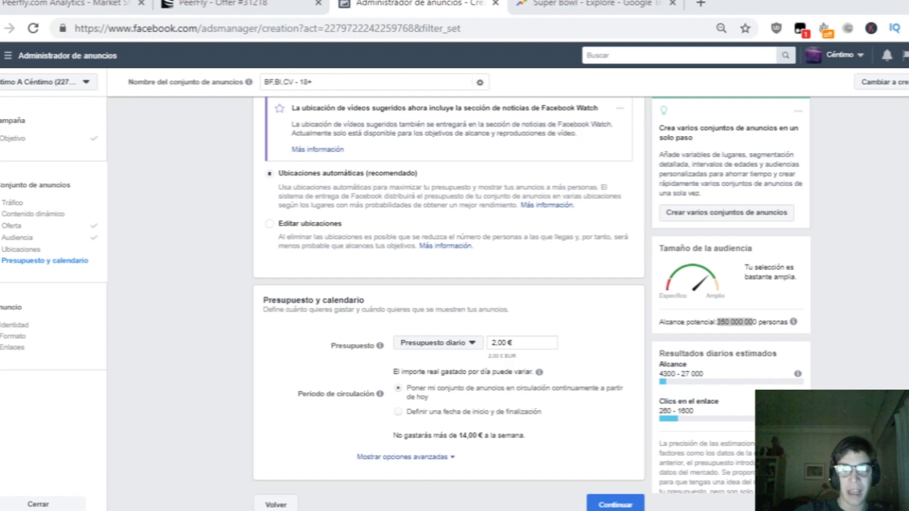
key("alt+Tab")
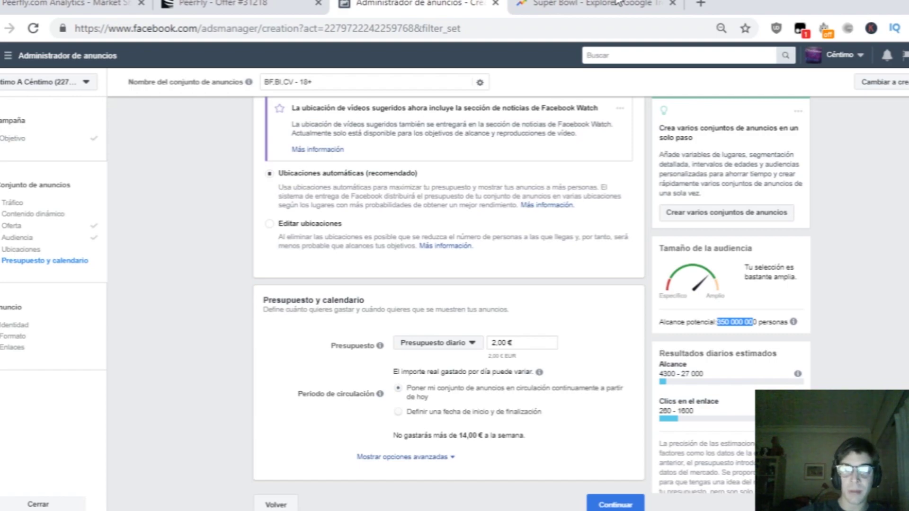
left_click(674, 5)
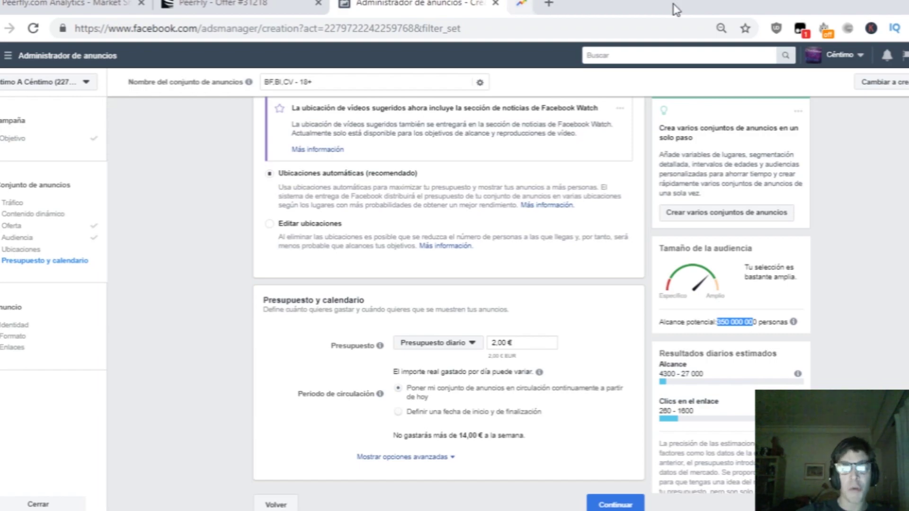